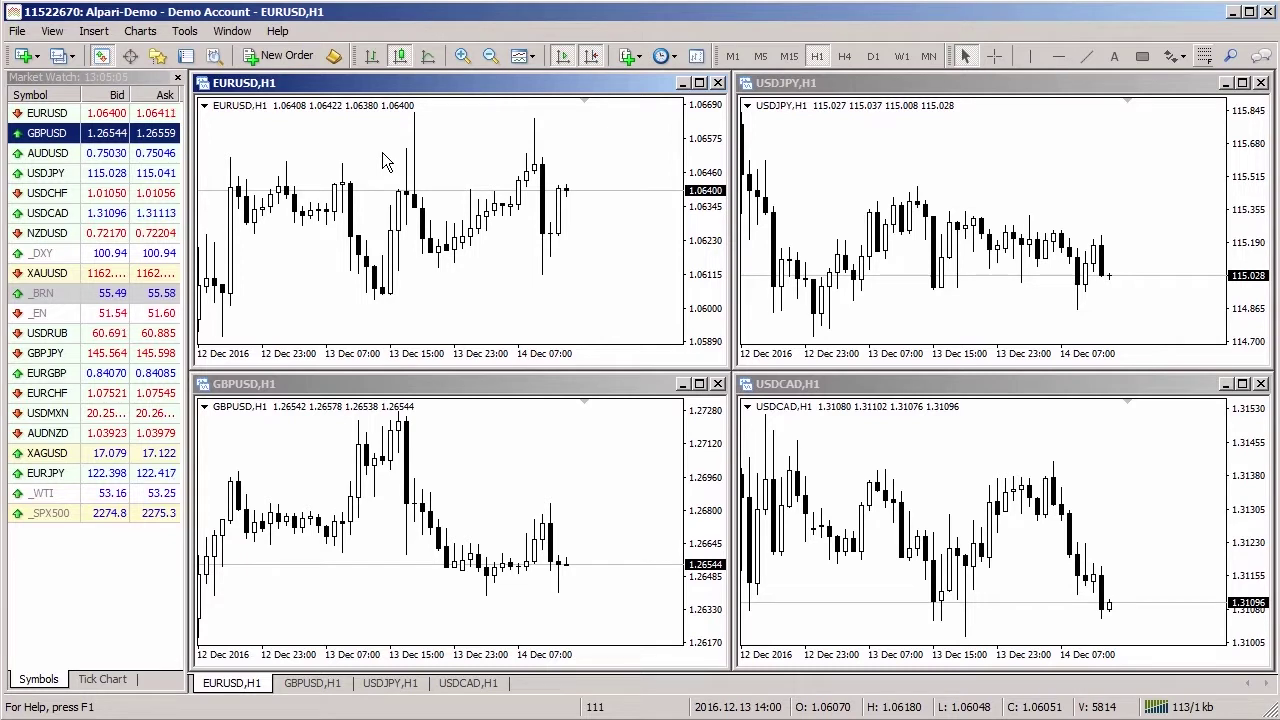
Step: Open and close a spare EURUSD chart window, then start a new order from the GBPUSD chart
click(60, 114)
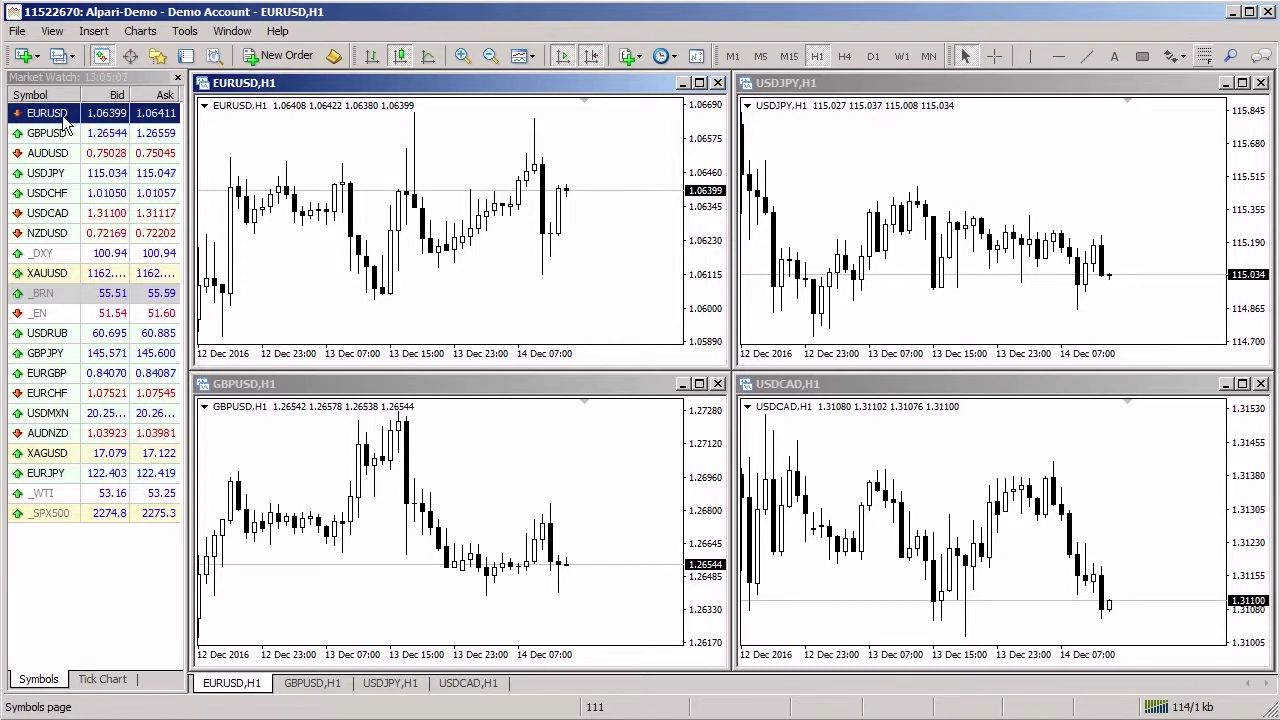
right_click(63, 118)
click(130, 154)
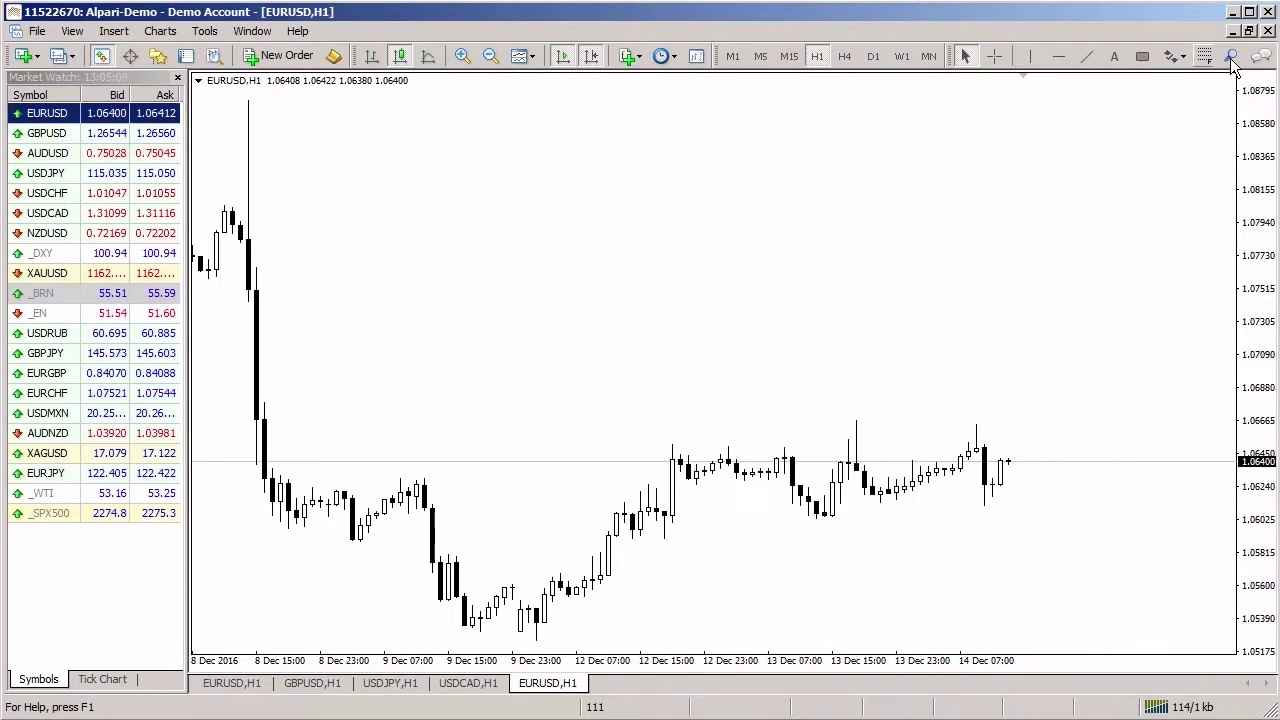
click(1248, 30)
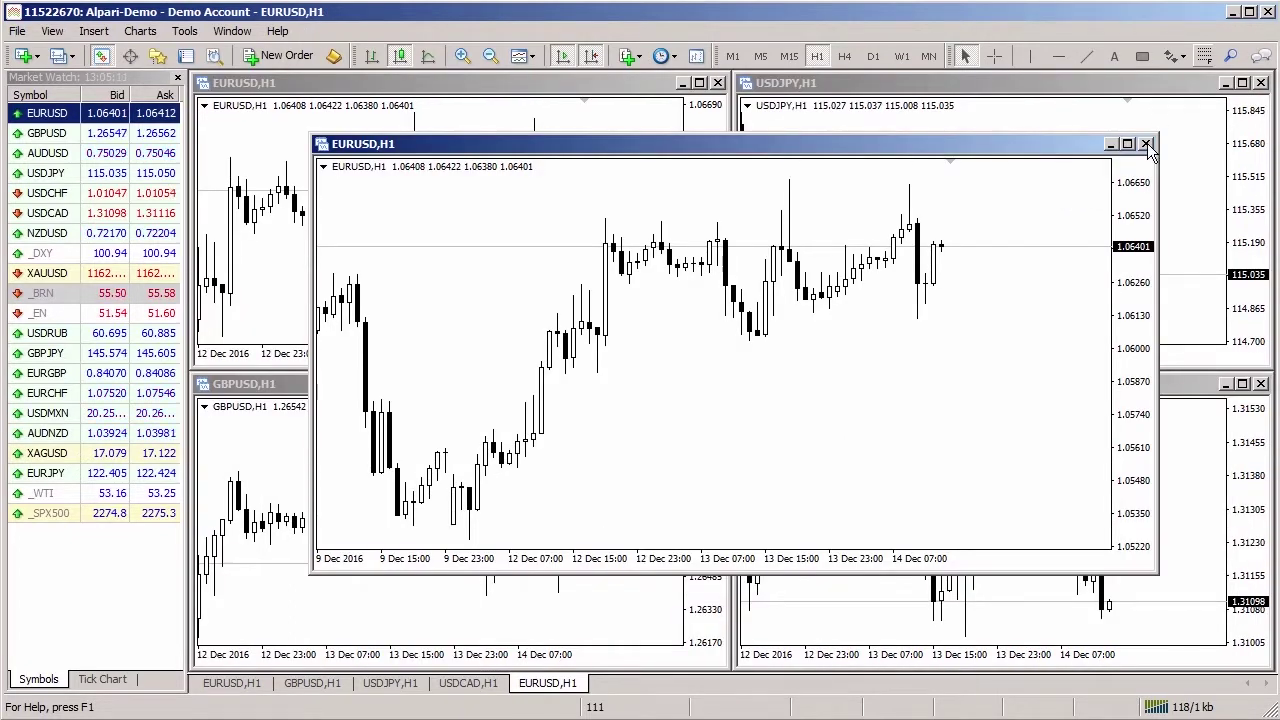
click(1147, 144)
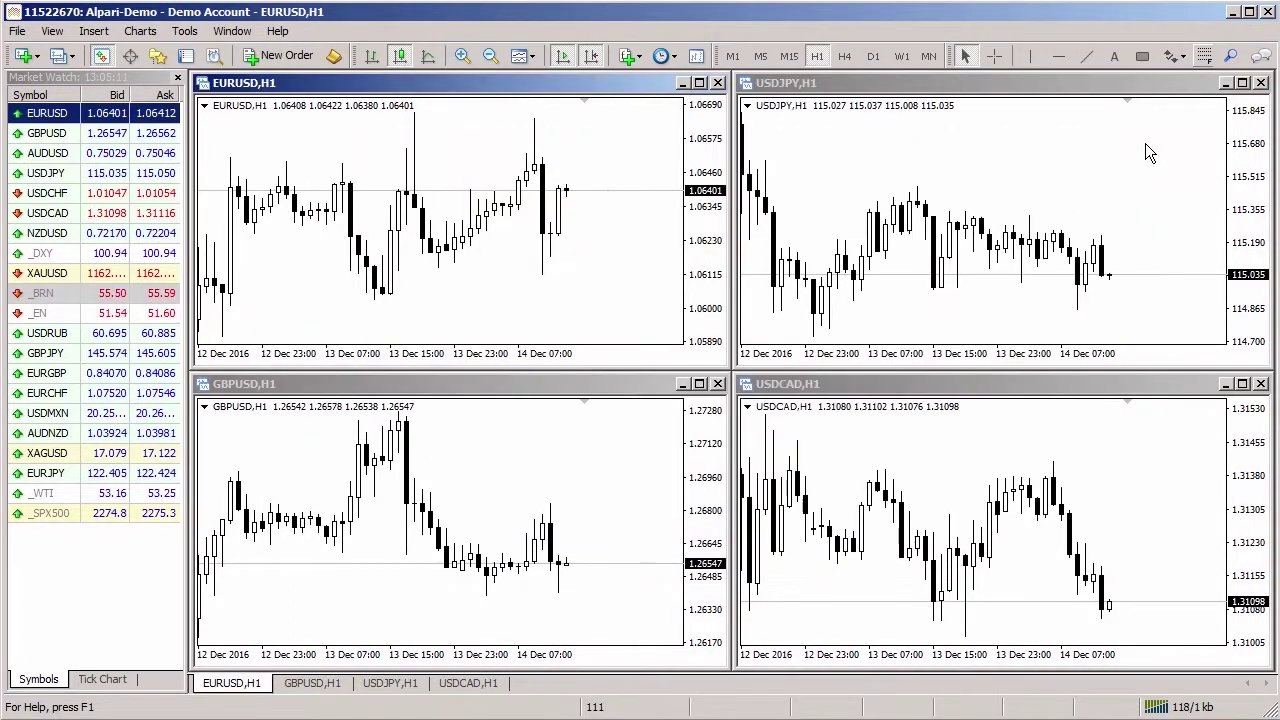
click(324, 470)
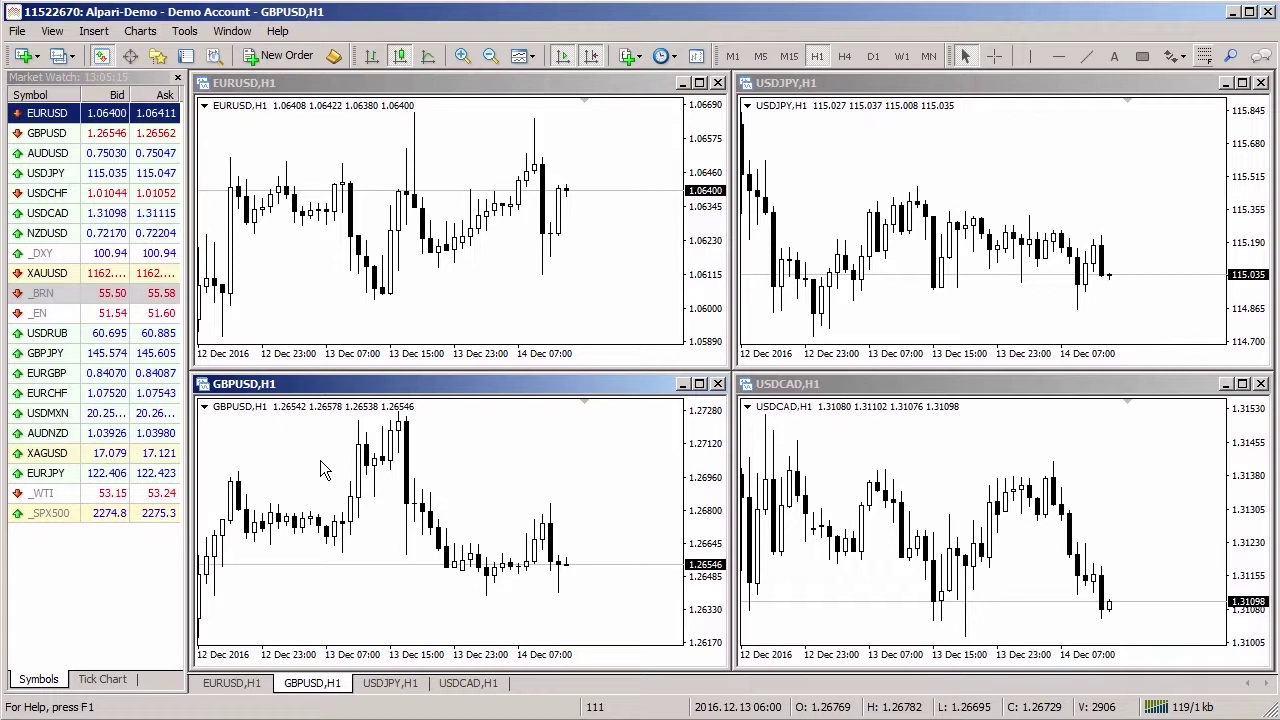
click(280, 55)
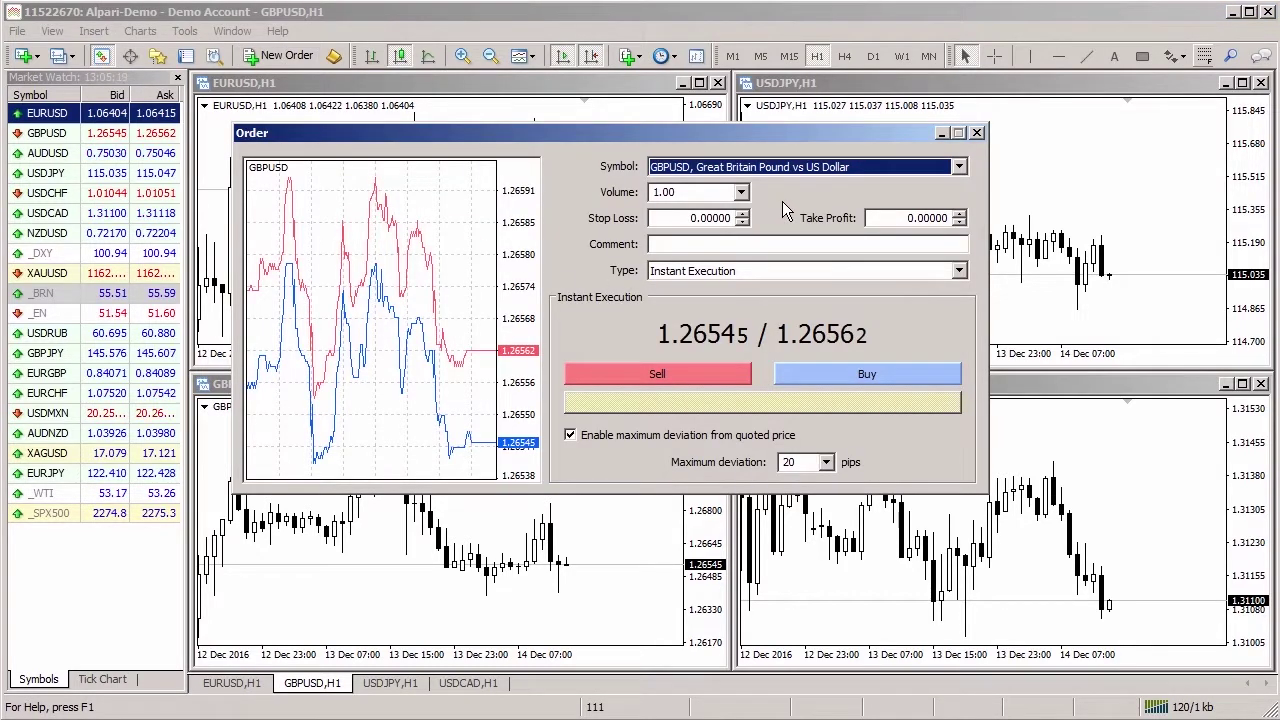
Step: Buy 1.00 lot of GBPUSD with Instant Execution and no stop loss or take profit
click(760, 167)
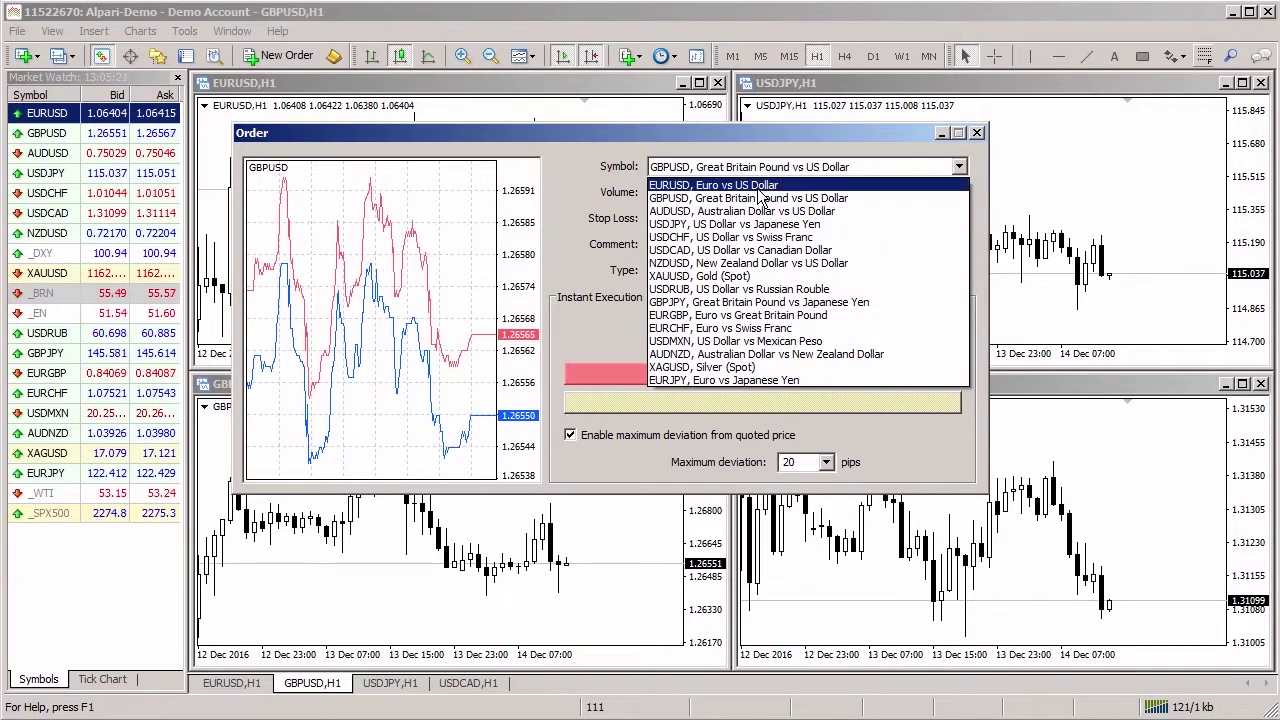
click(759, 197)
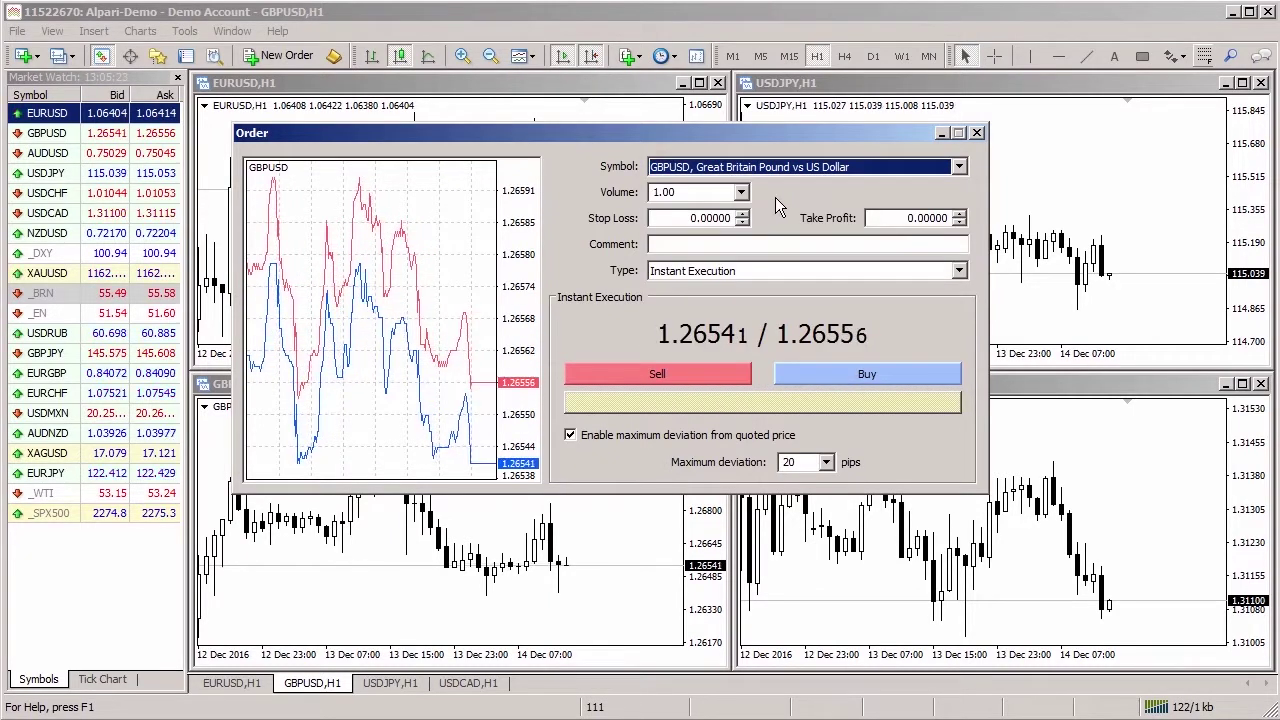
click(741, 192)
click(741, 192)
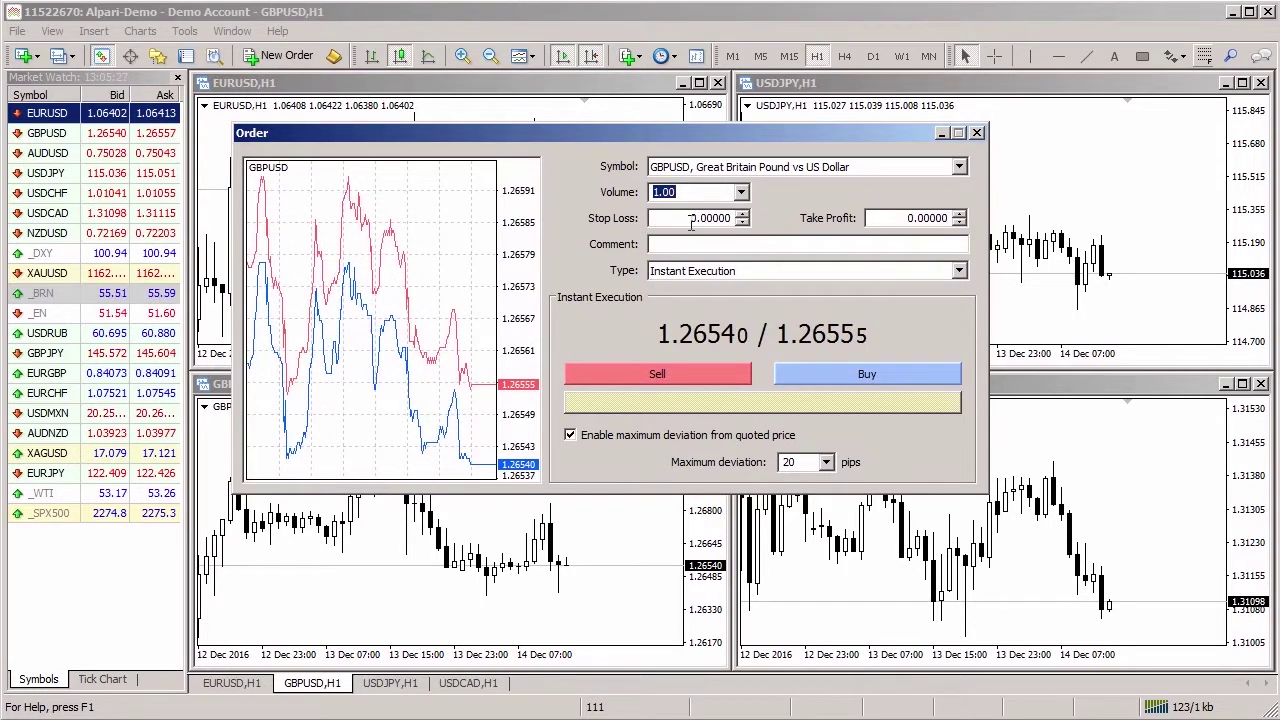
click(710, 219)
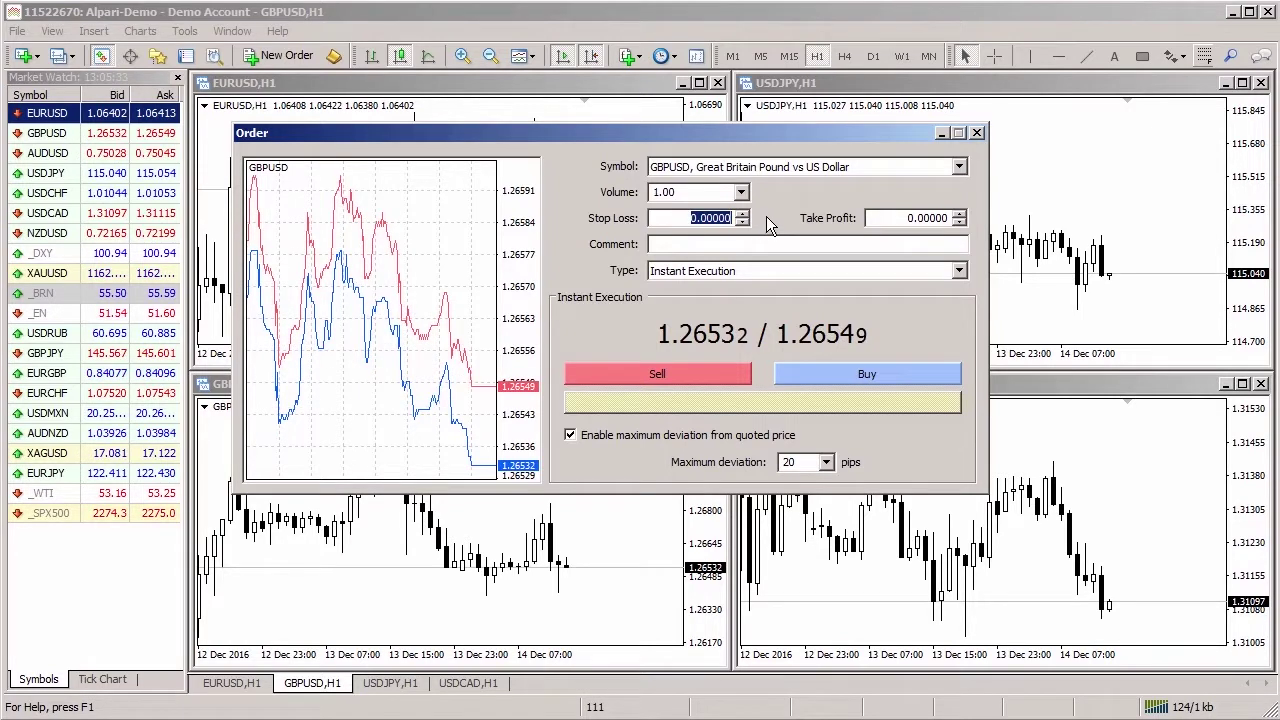
click(911, 218)
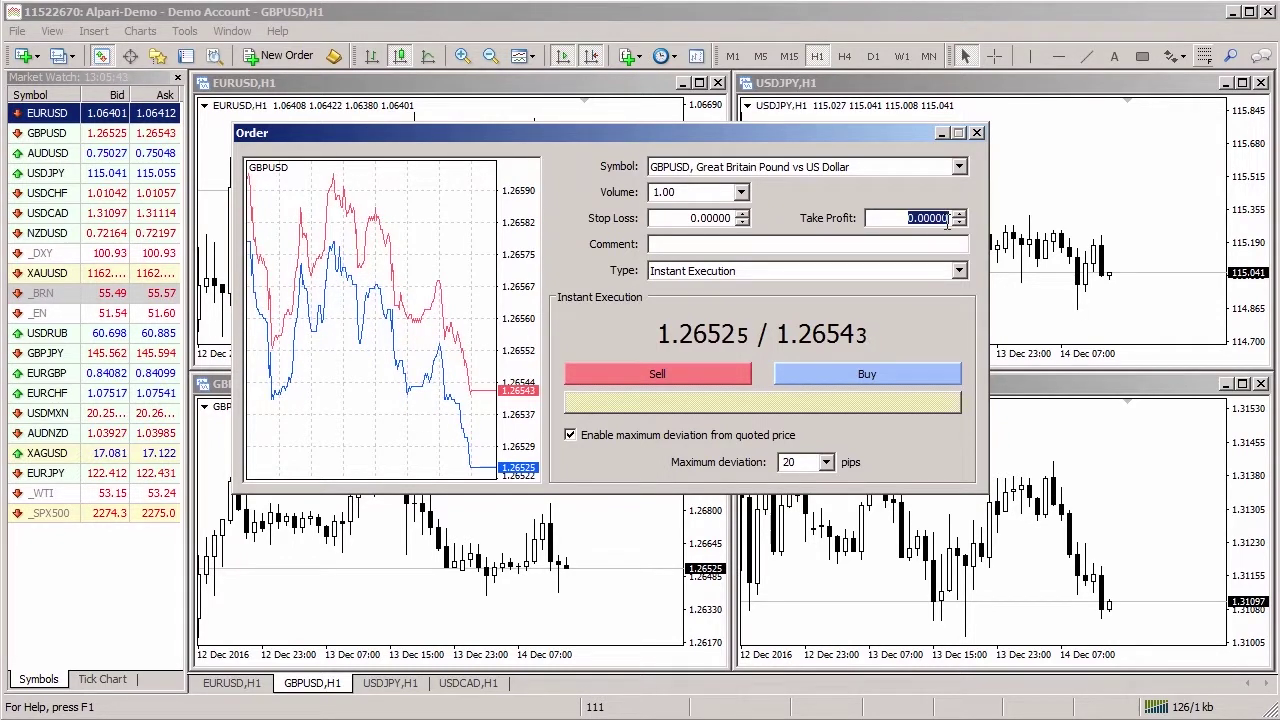
click(686, 272)
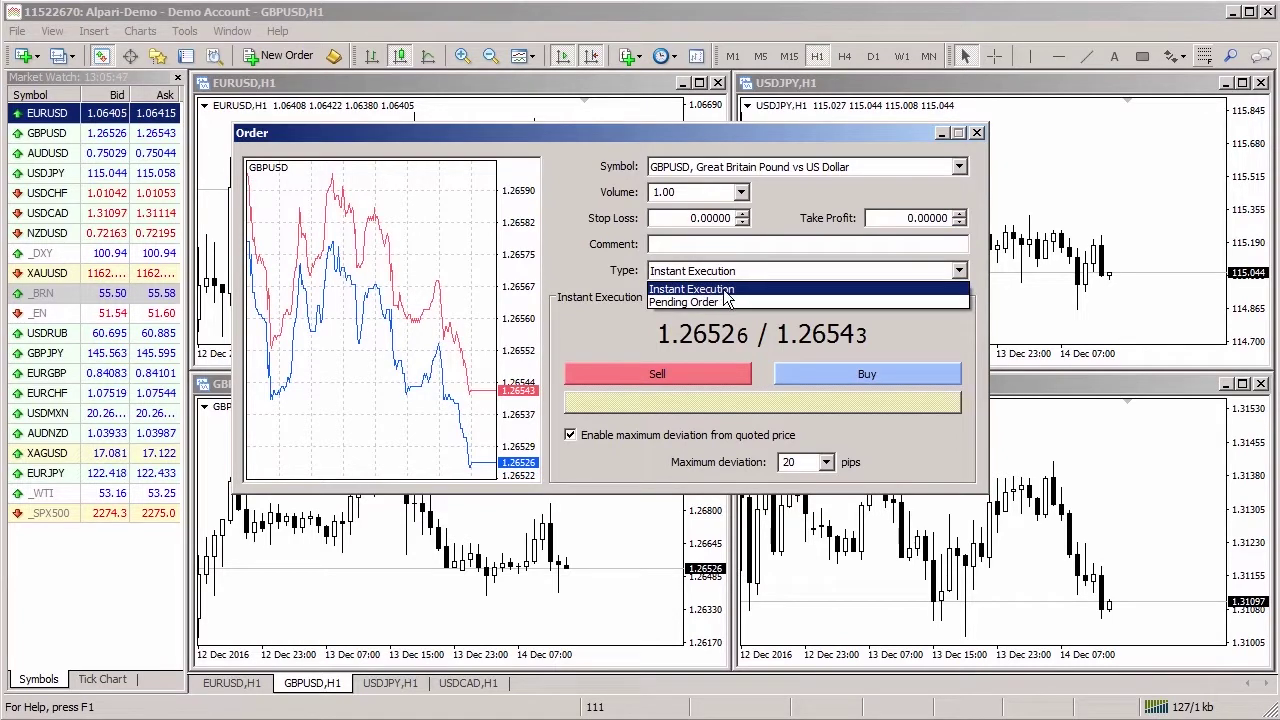
click(727, 289)
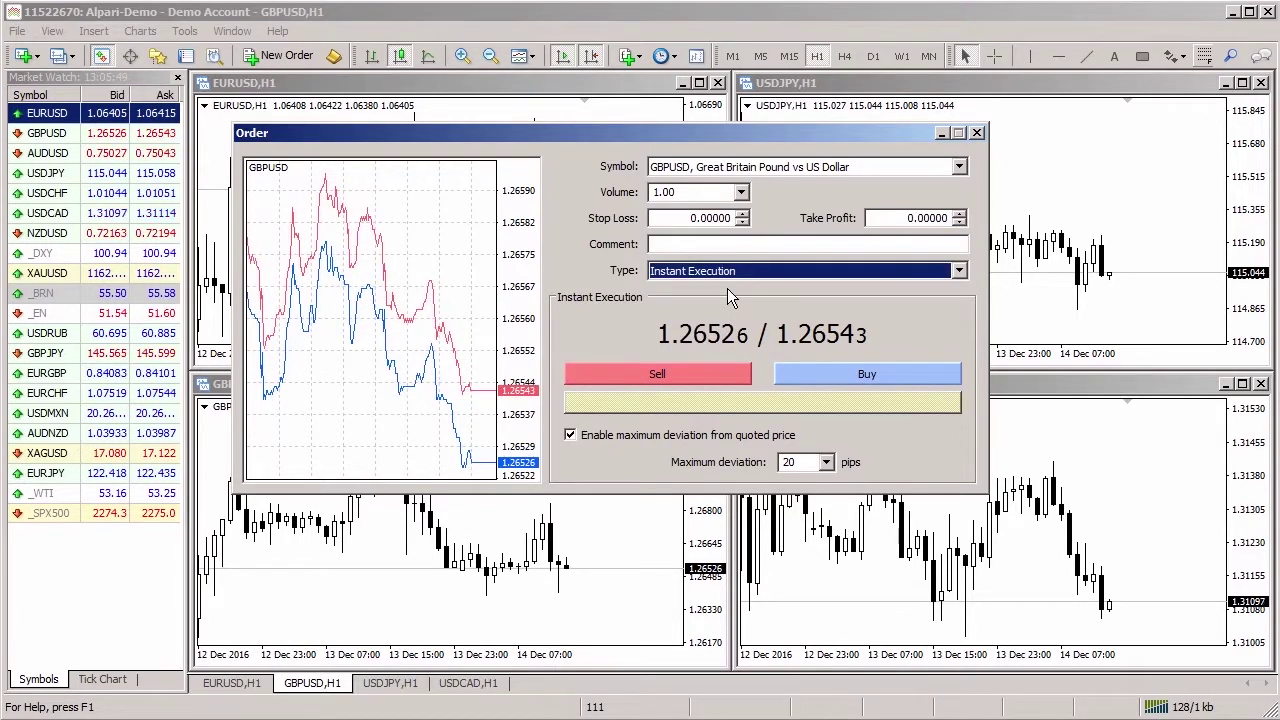
click(870, 376)
click(705, 426)
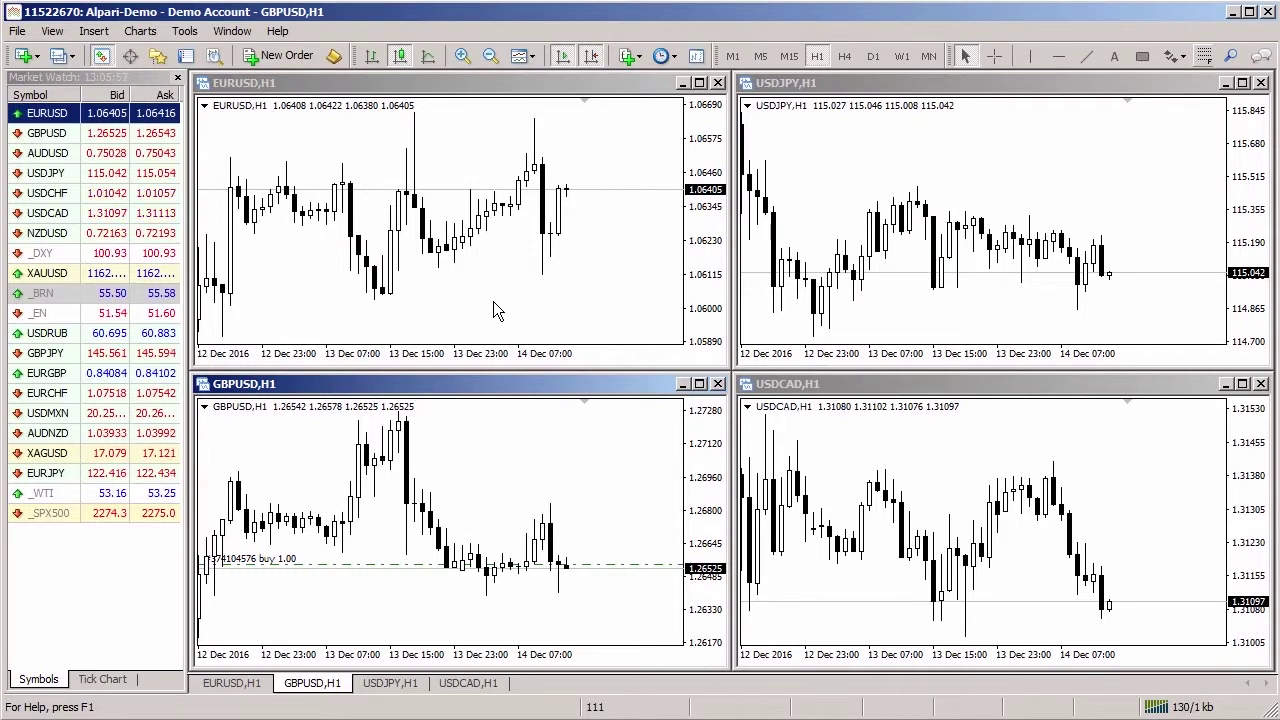
Step: Open and close a spare GBPUSD chart window, then start a new order from the EURUSD chart
right_click(56, 134)
click(118, 171)
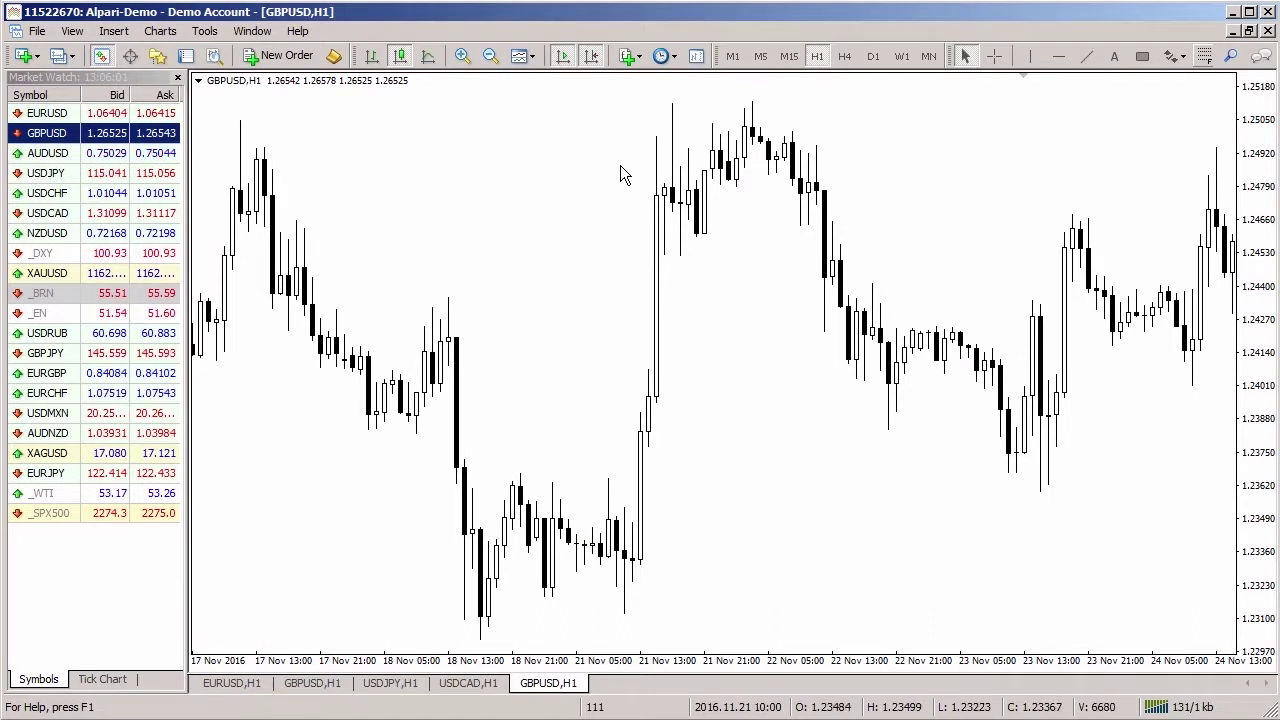
click(1249, 31)
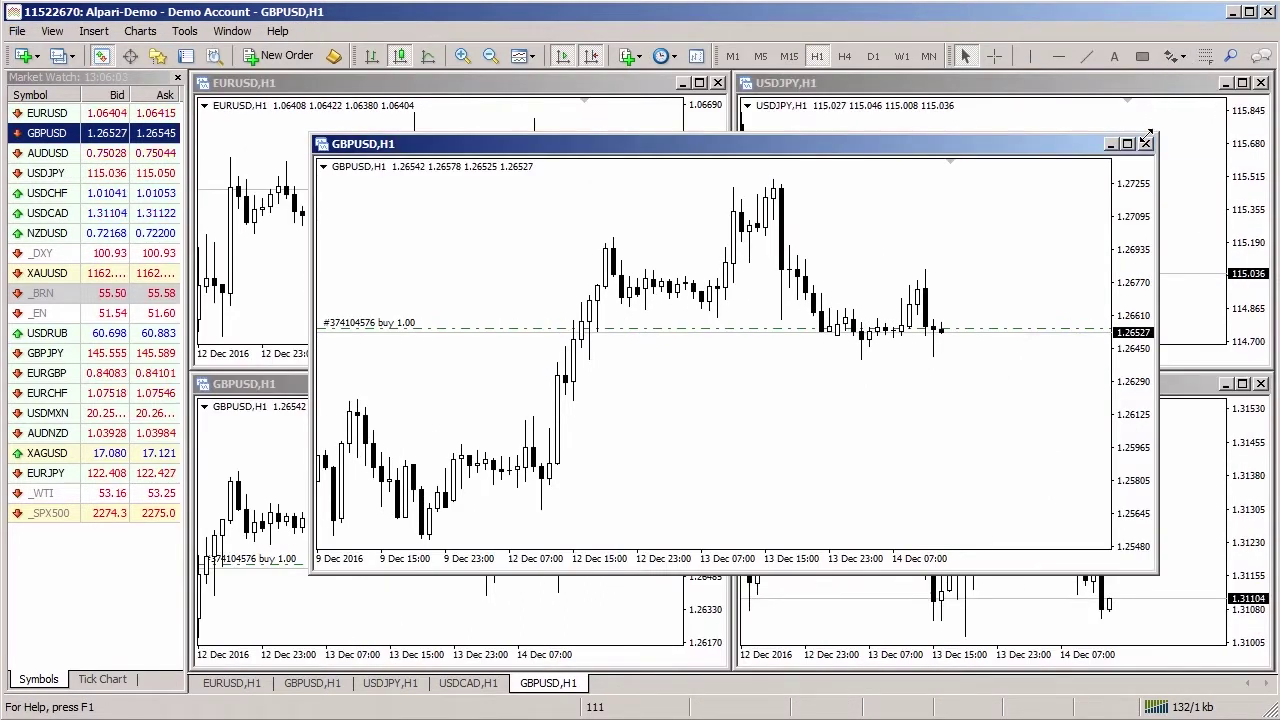
key(alt+r)
click(448, 165)
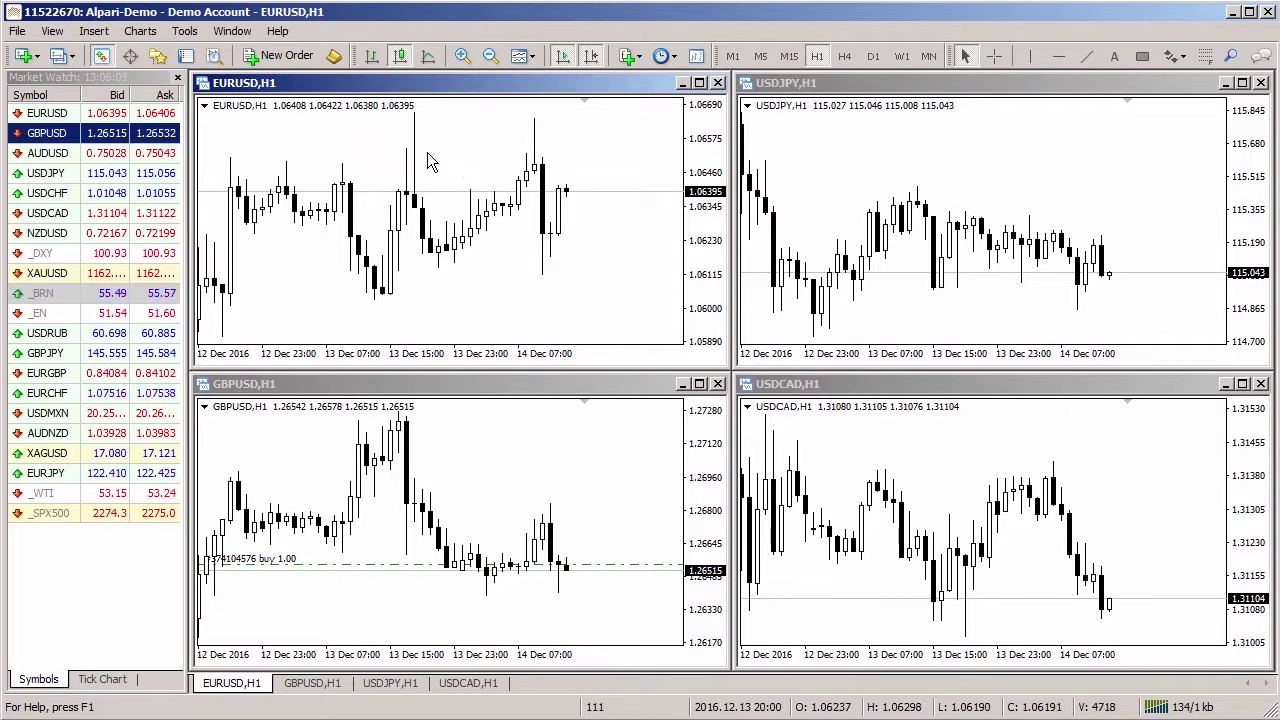
click(283, 55)
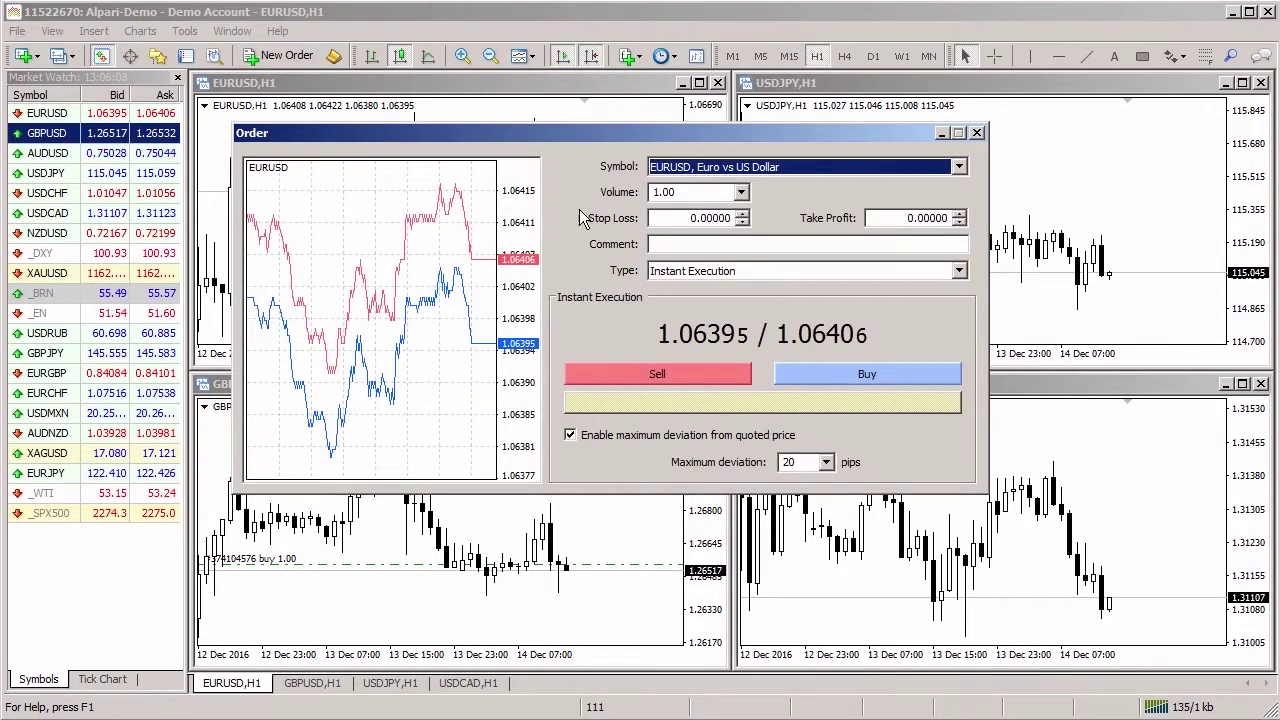
Step: Place a 1.00-lot EURUSD Buy Limit pending order at entry price 1.06000
click(741, 192)
click(741, 192)
click(737, 220)
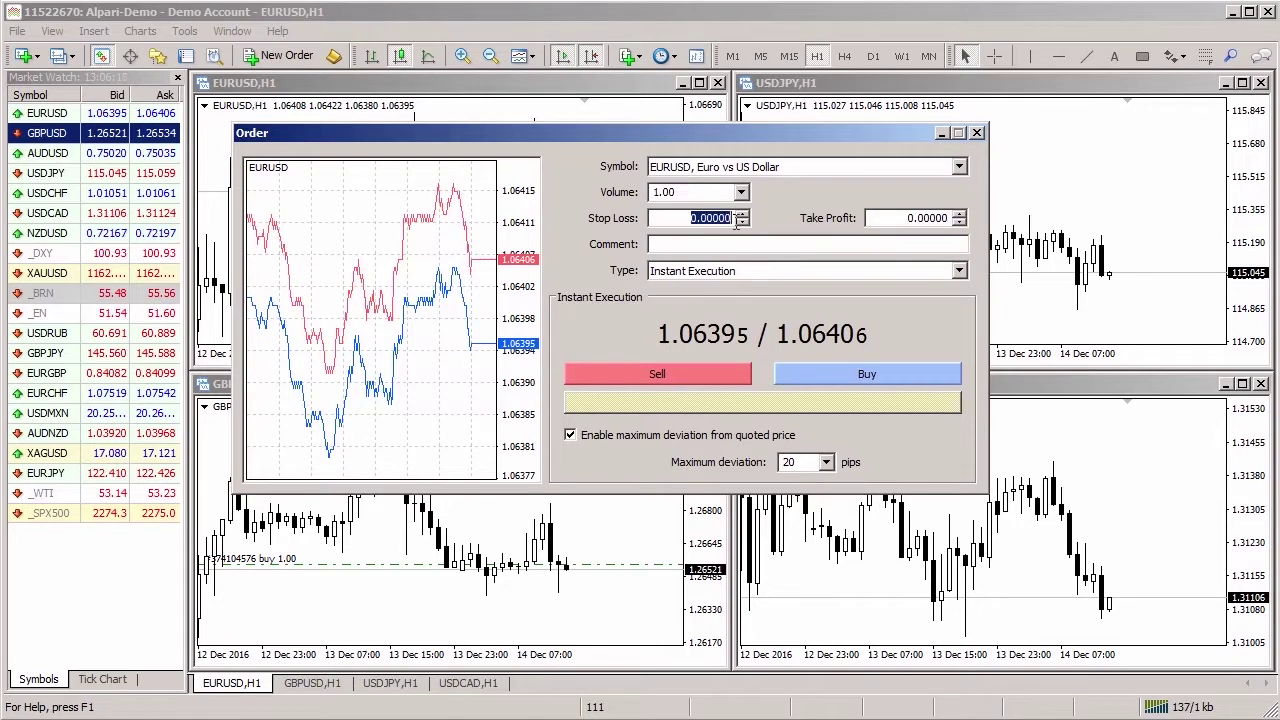
click(911, 219)
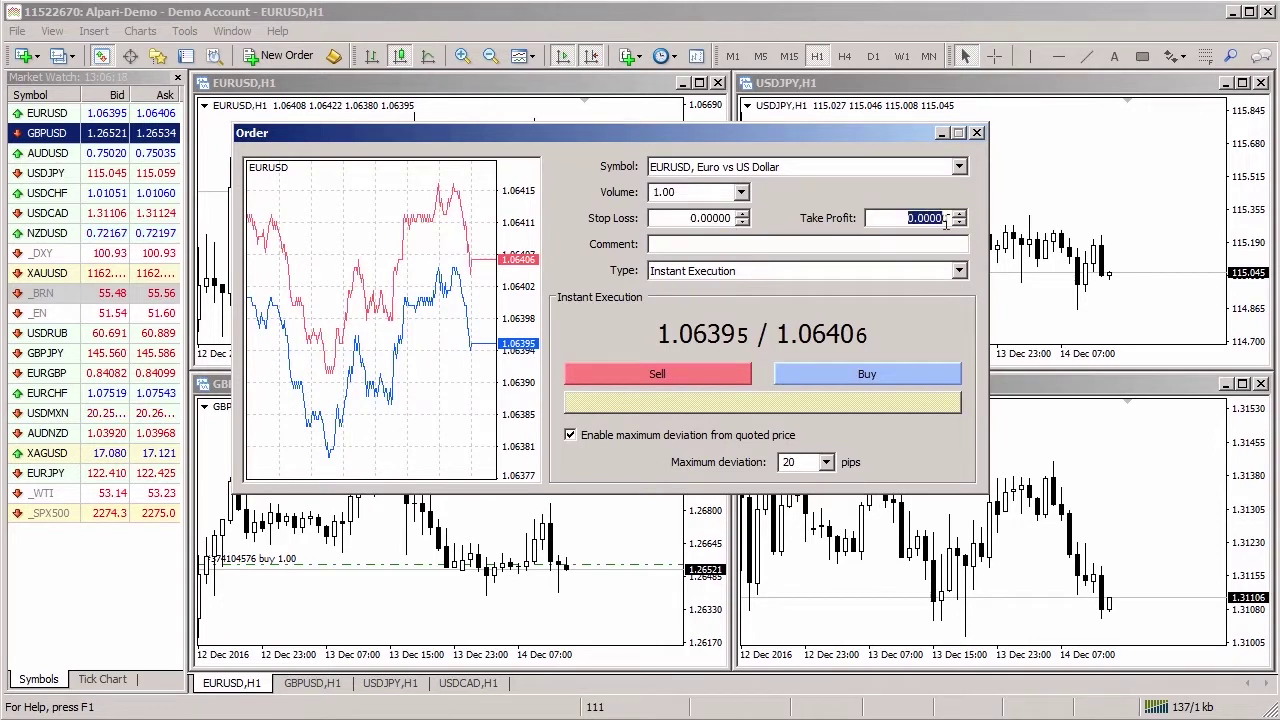
click(731, 272)
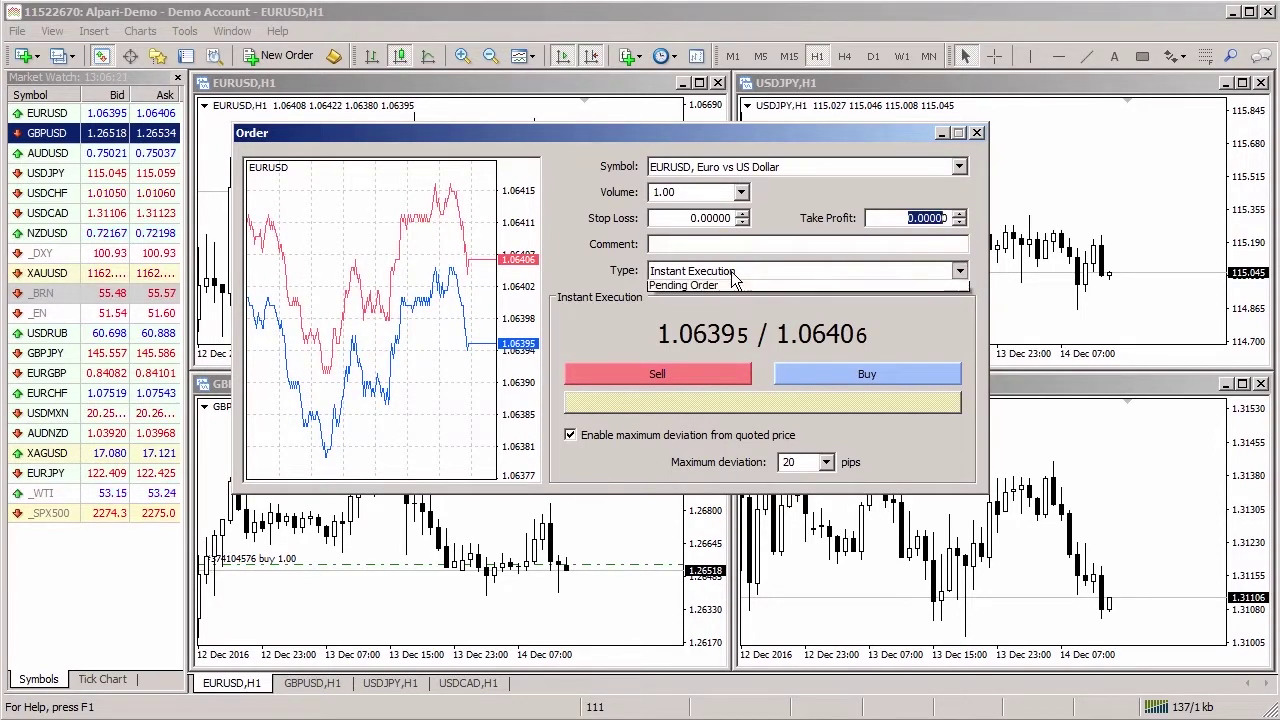
click(726, 302)
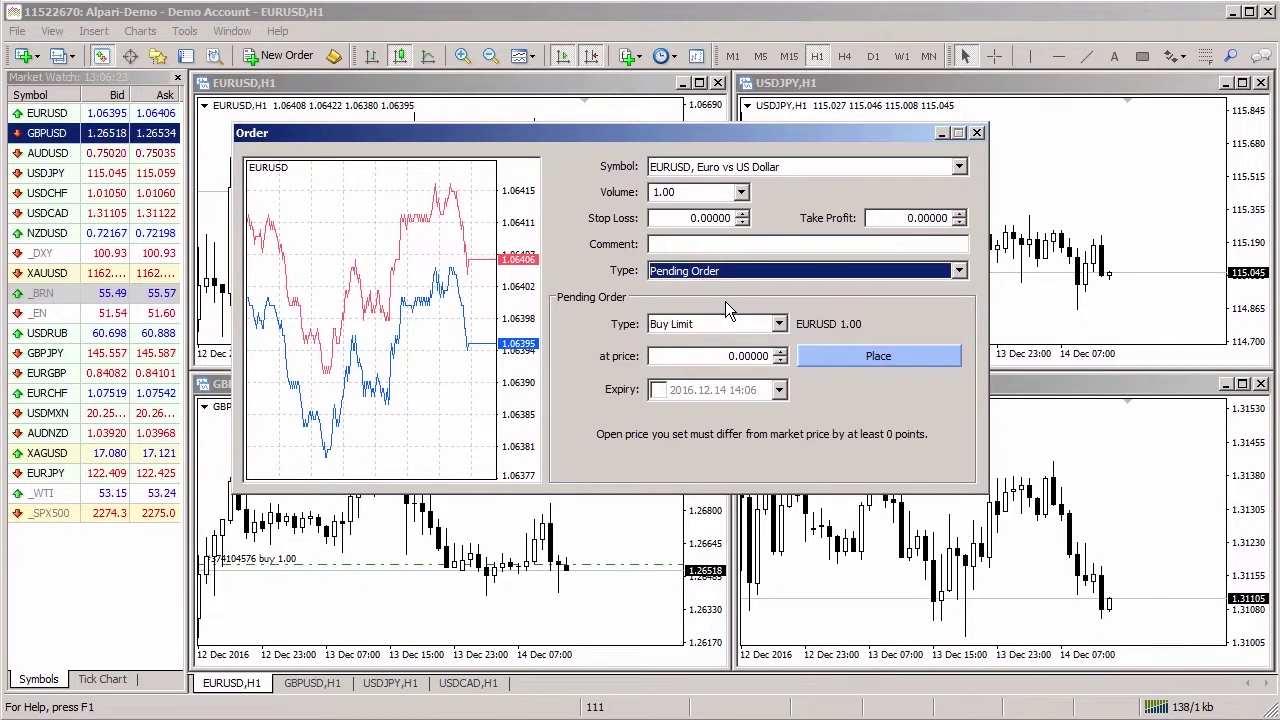
click(780, 325)
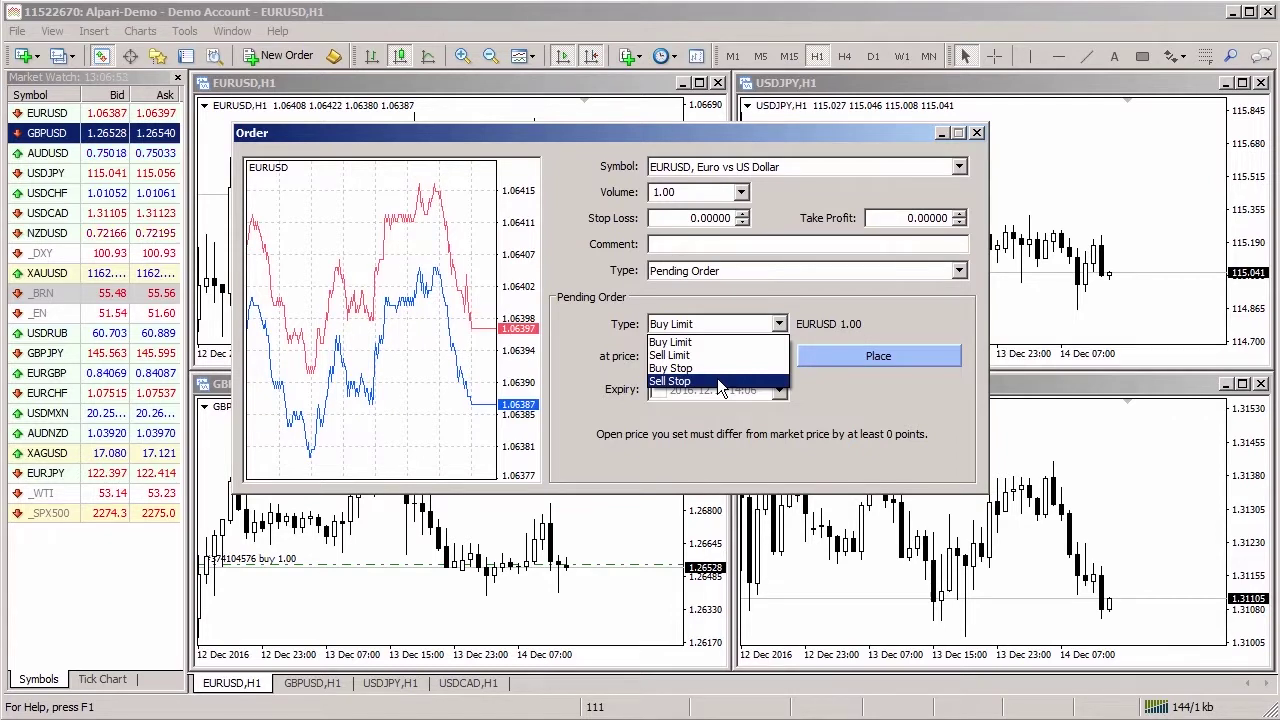
click(700, 342)
click(758, 356)
text(1.00000)
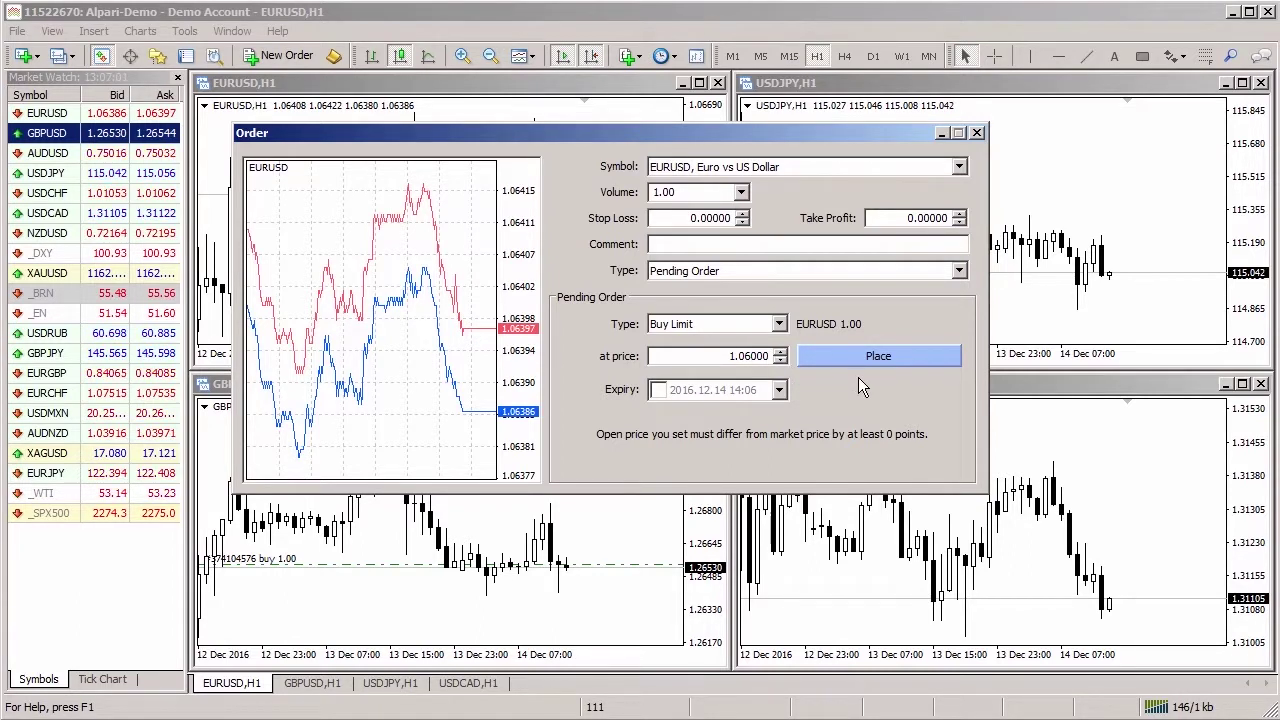
click(871, 354)
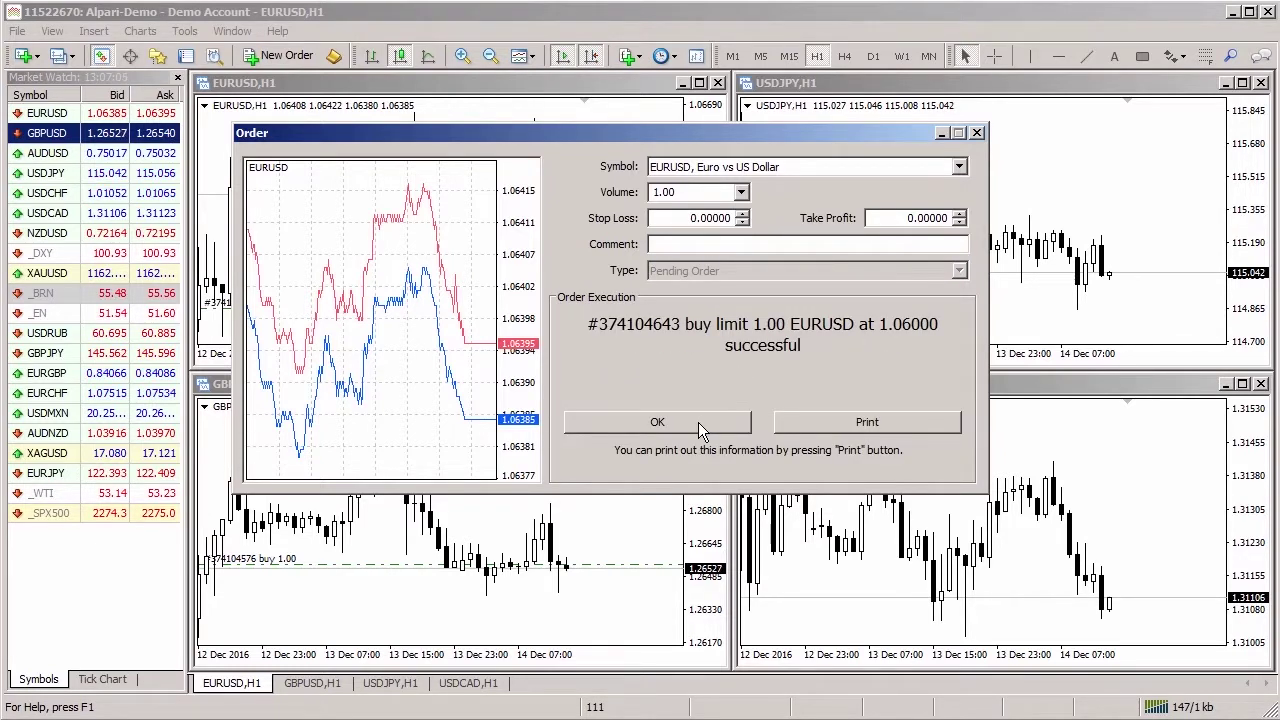
click(698, 422)
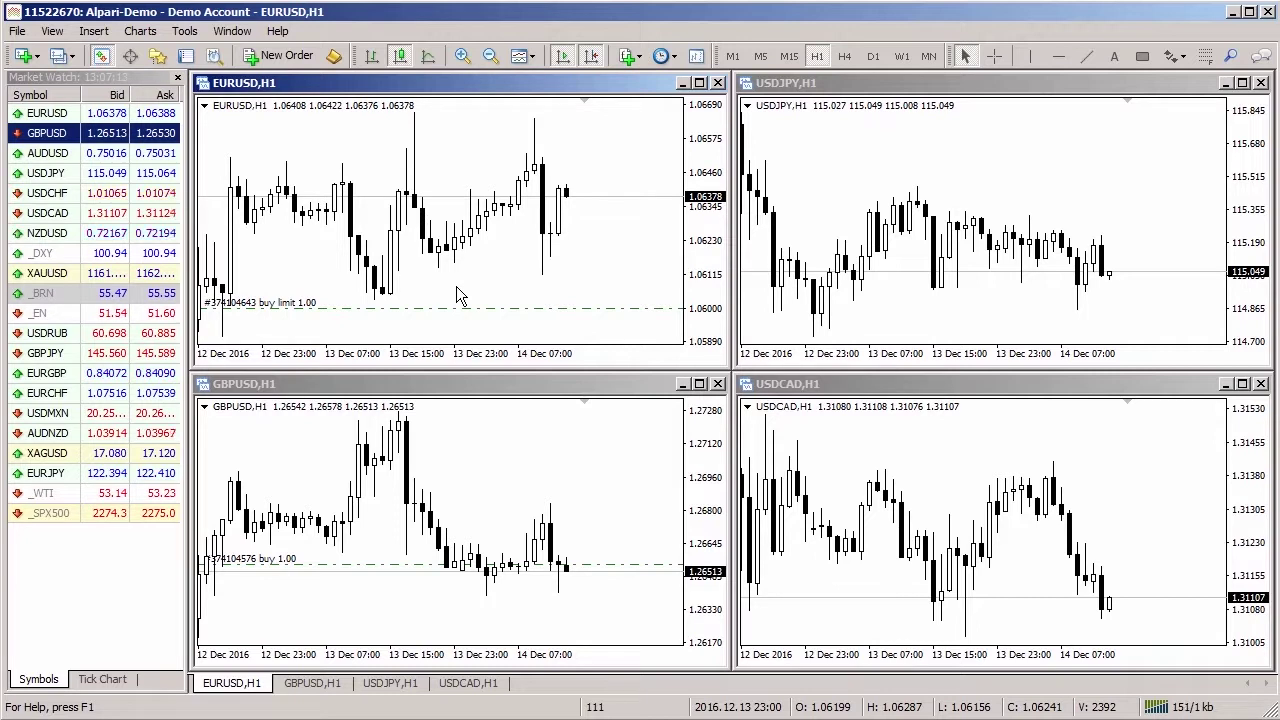
Step: Enable One Click Trading in the Options Trade settings and accept its disclaimer
click(185, 34)
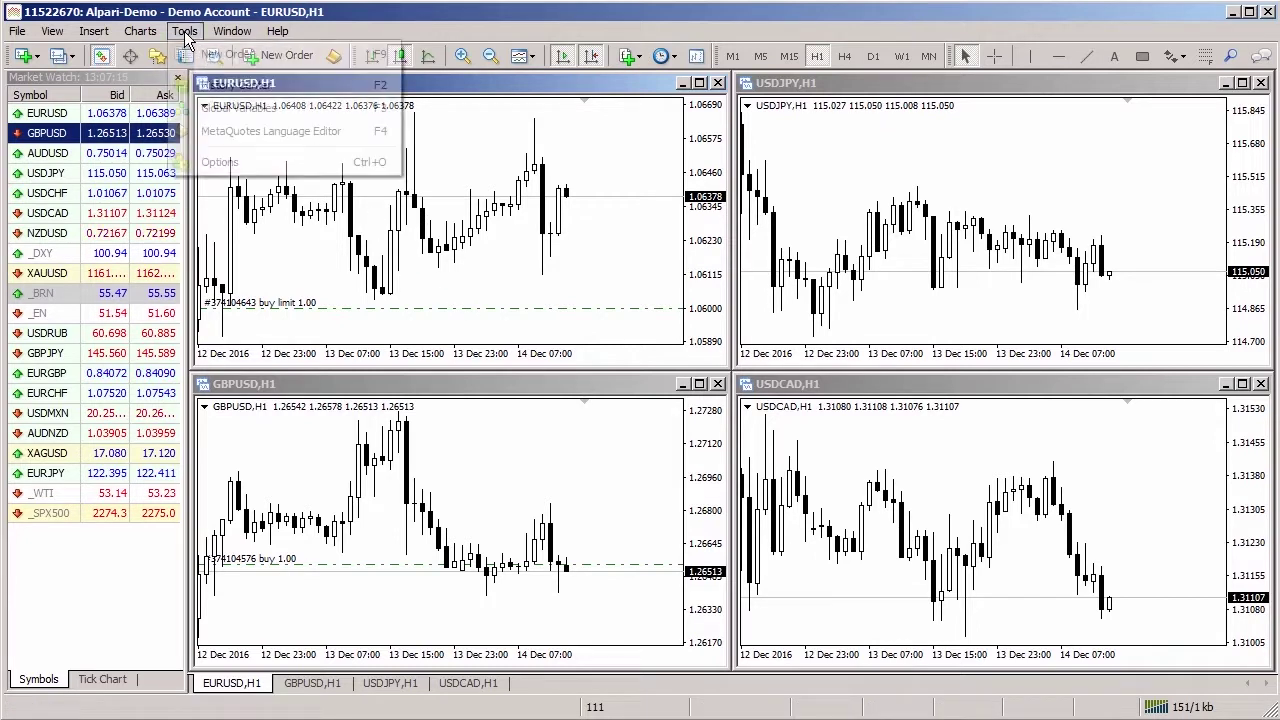
click(220, 162)
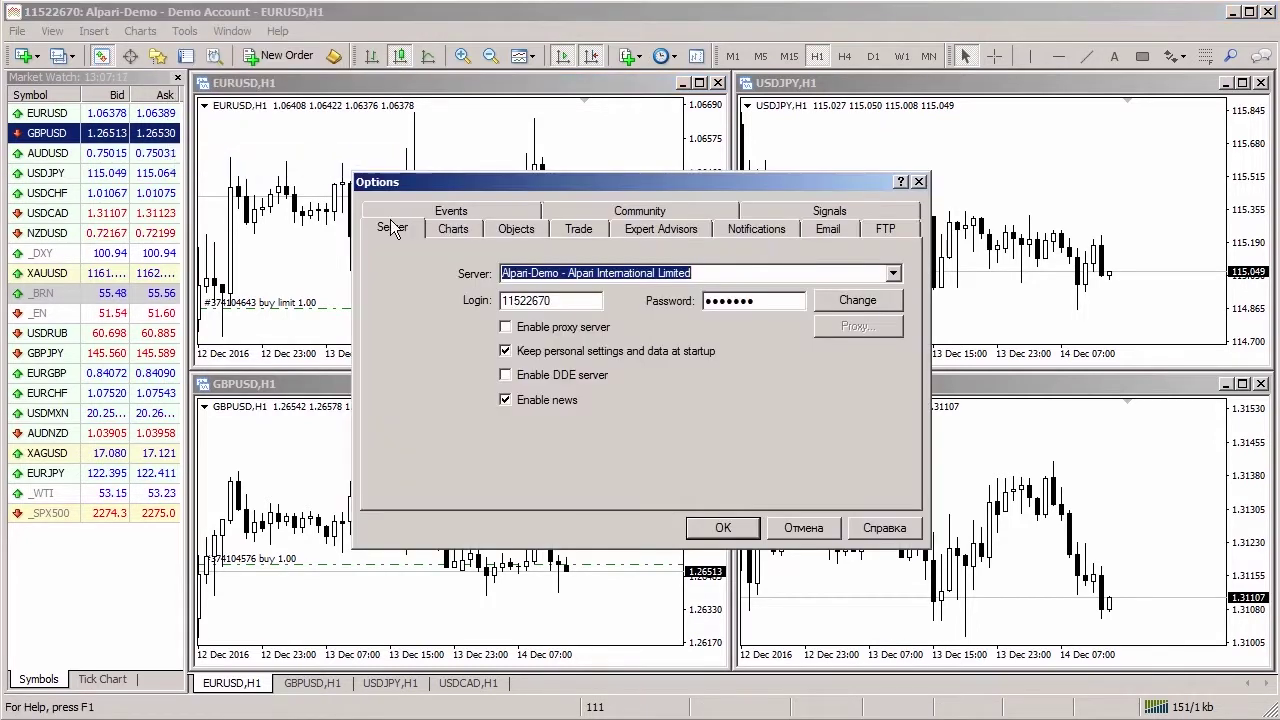
click(580, 230)
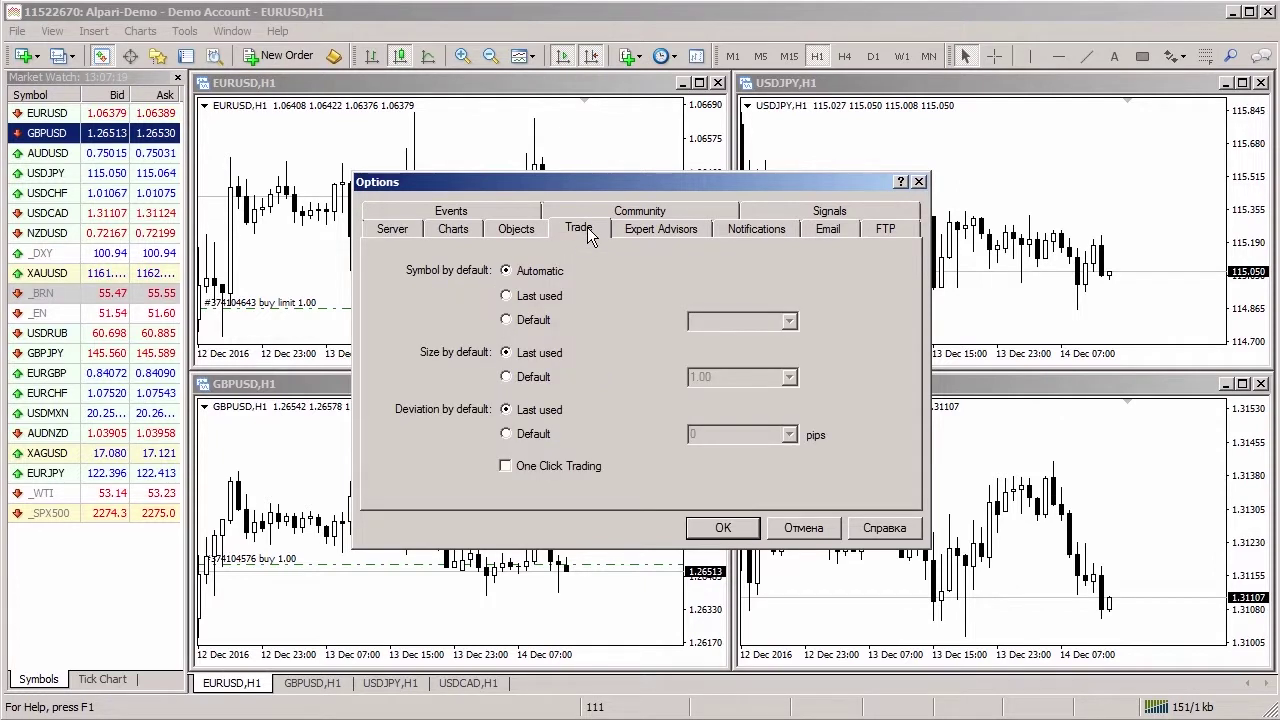
click(506, 467)
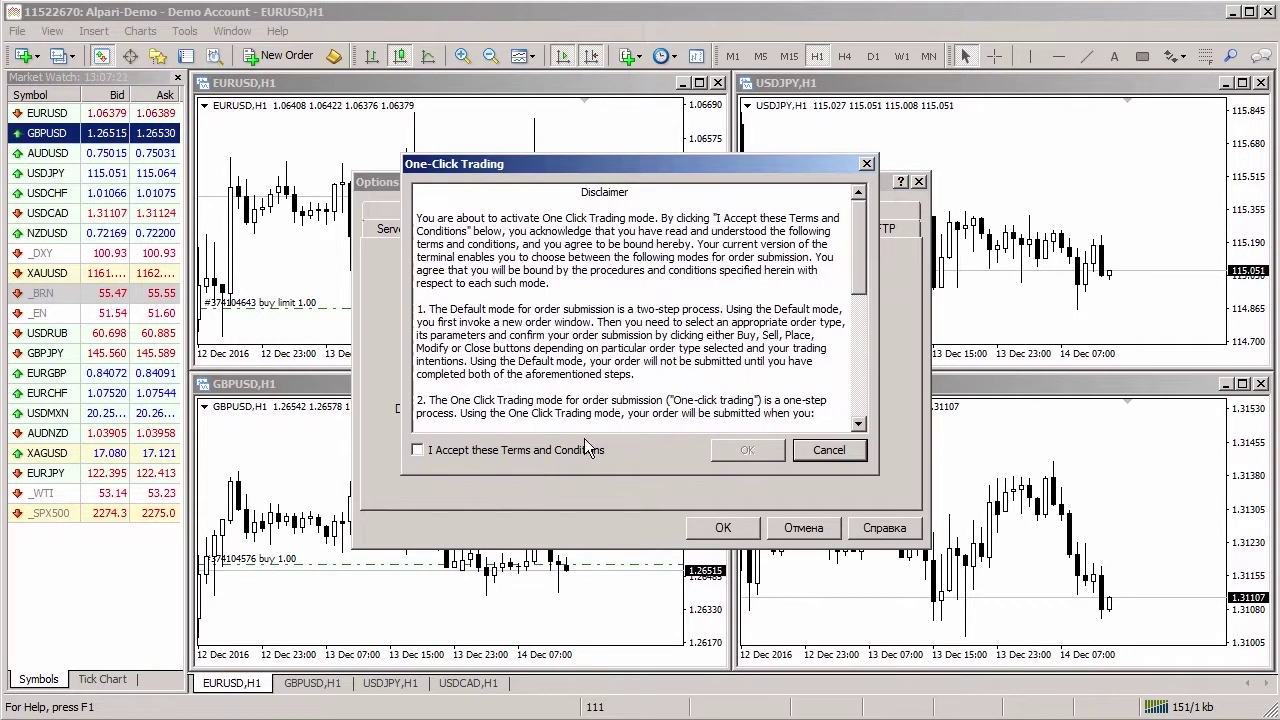
drag(866, 236, 873, 360)
click(418, 450)
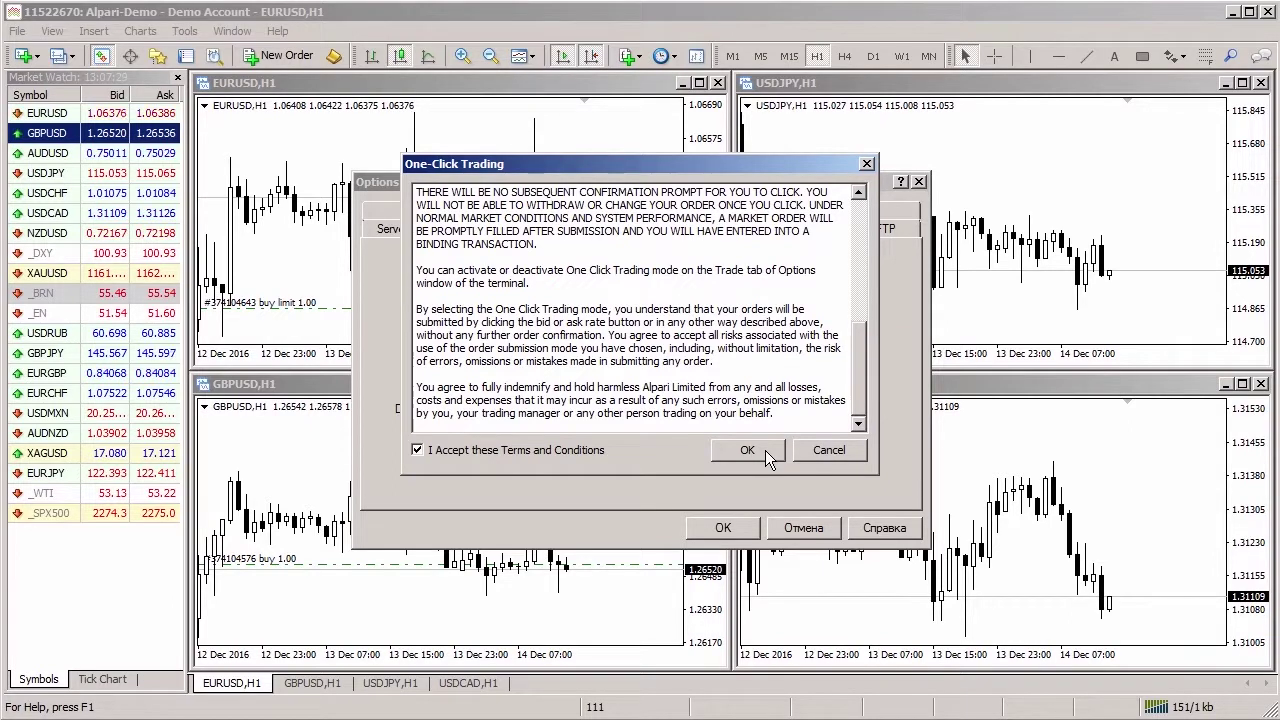
click(766, 453)
click(694, 528)
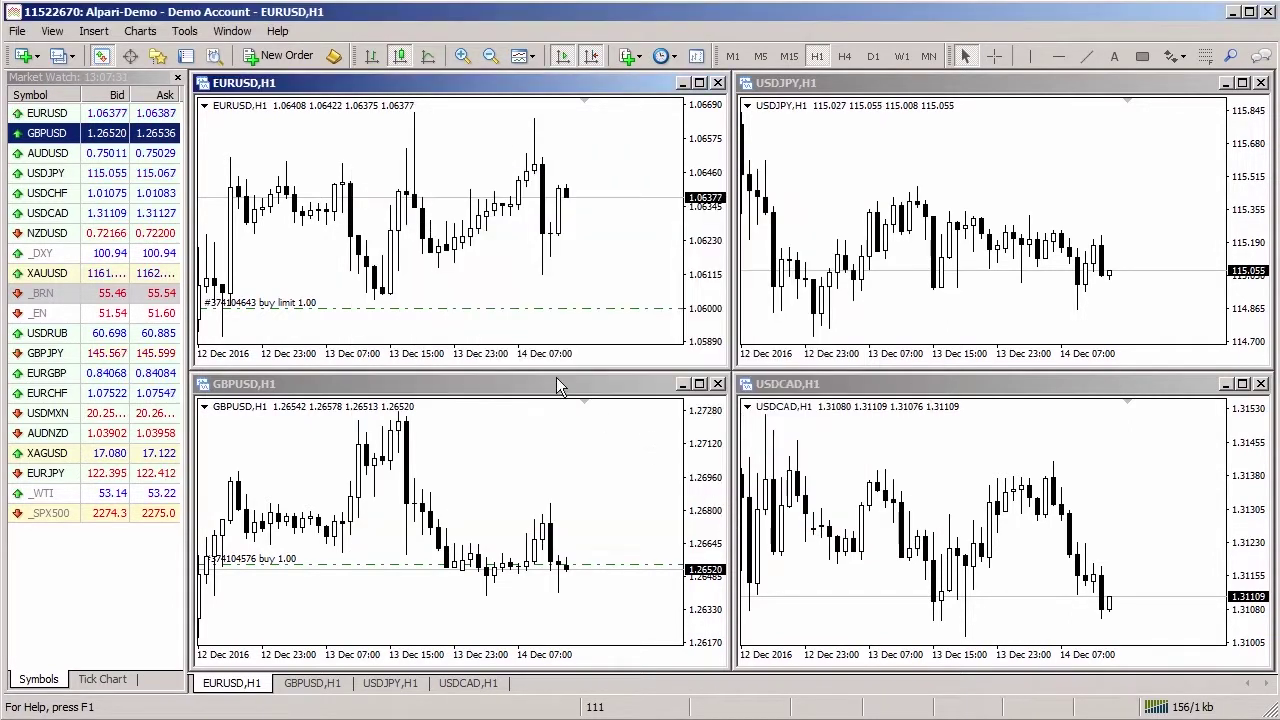
Step: Buy 1.03 lots of EURUSD from the chart's one-click panel and show the Terminal trade list
right_click(366, 160)
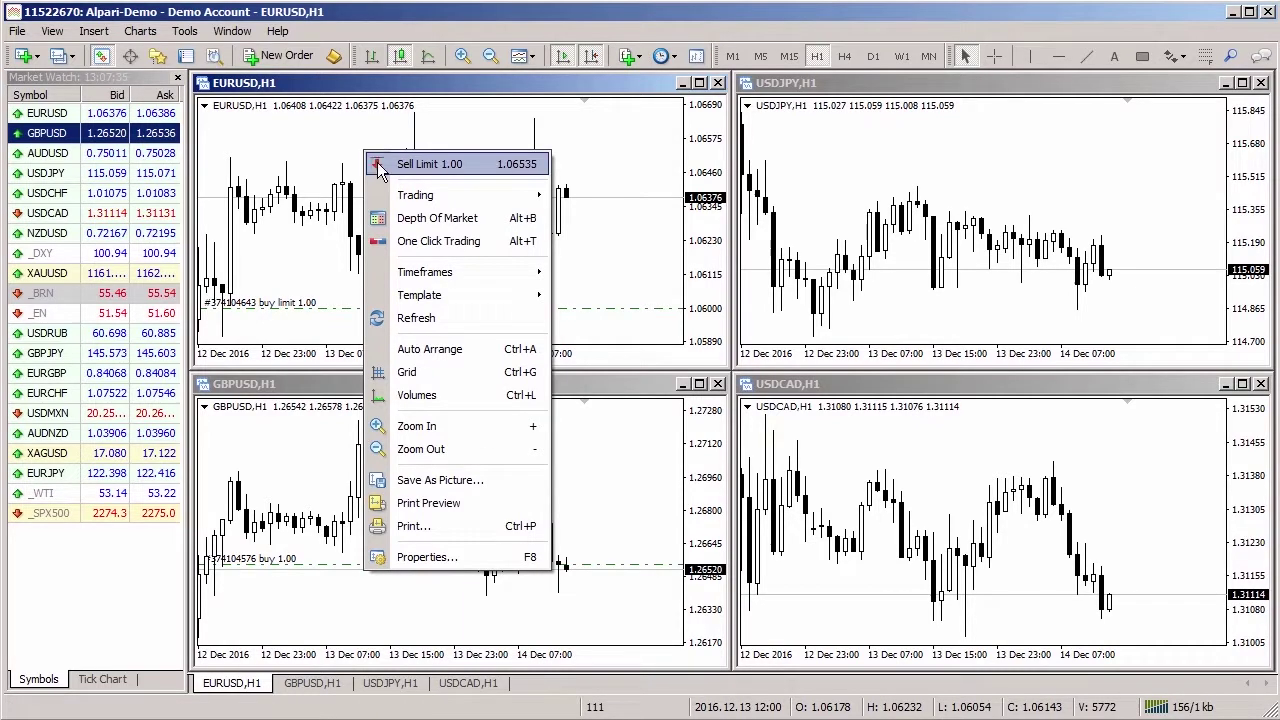
click(450, 242)
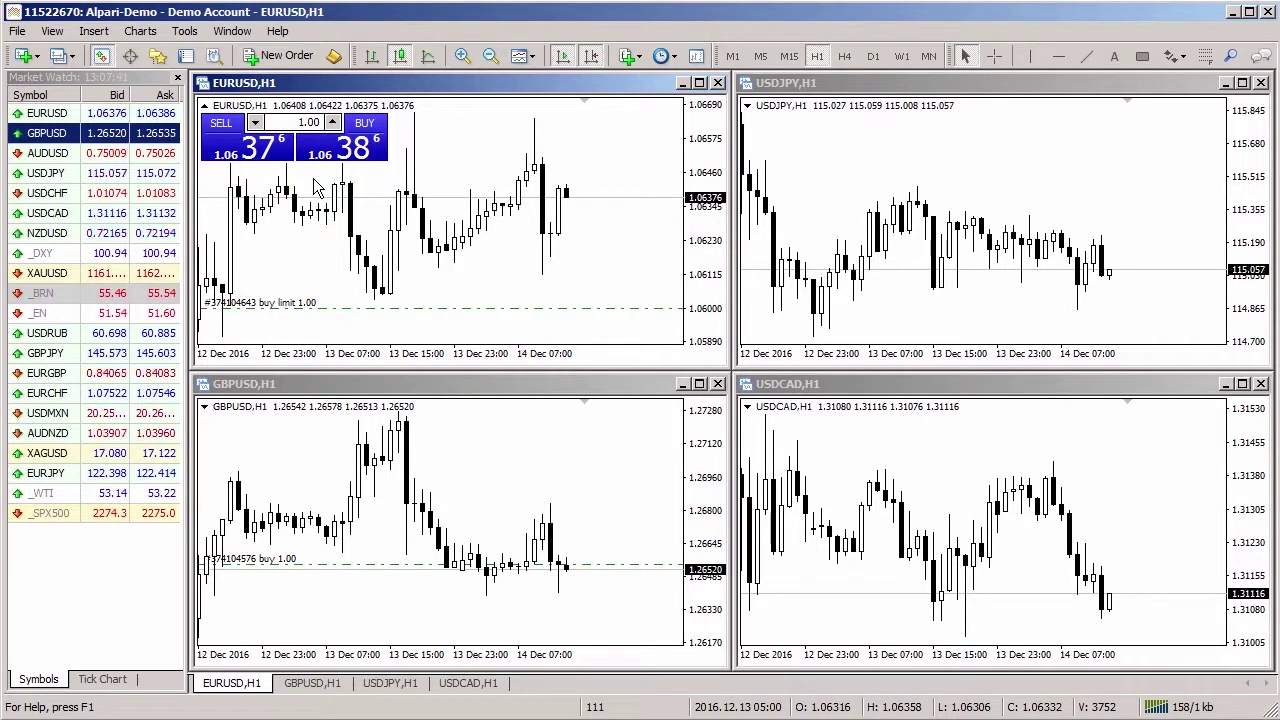
click(332, 122)
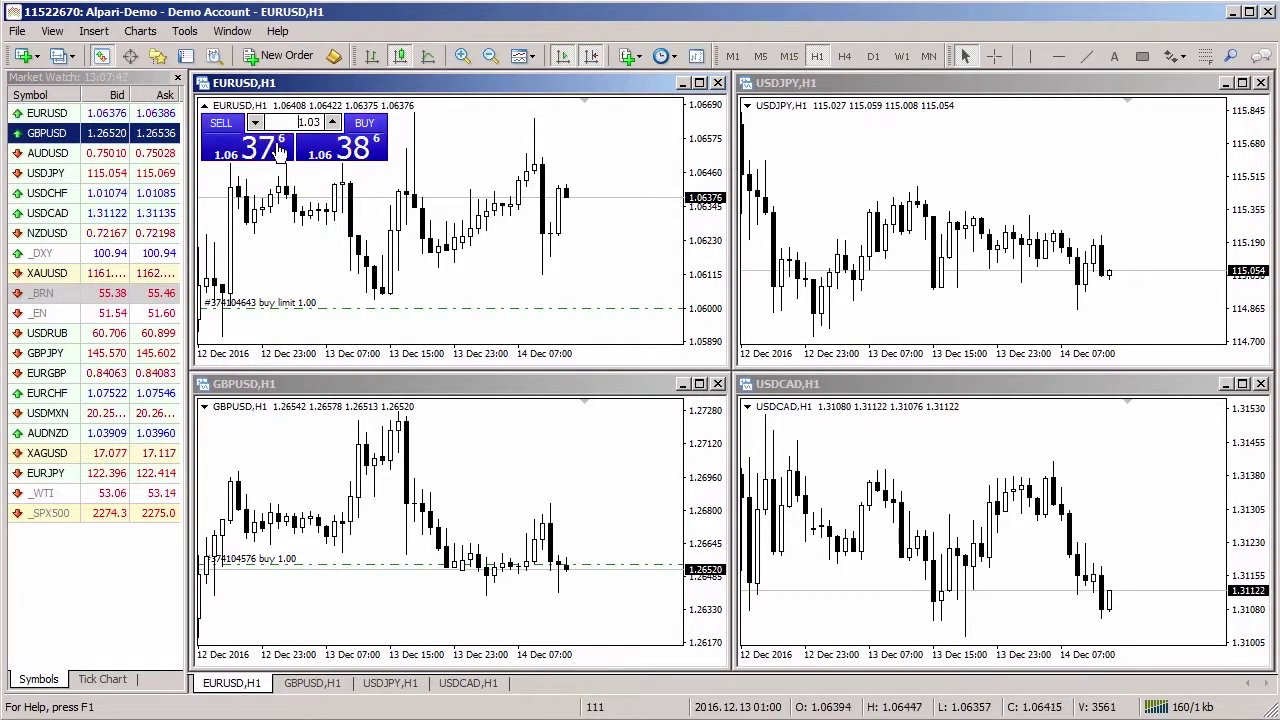
click(370, 150)
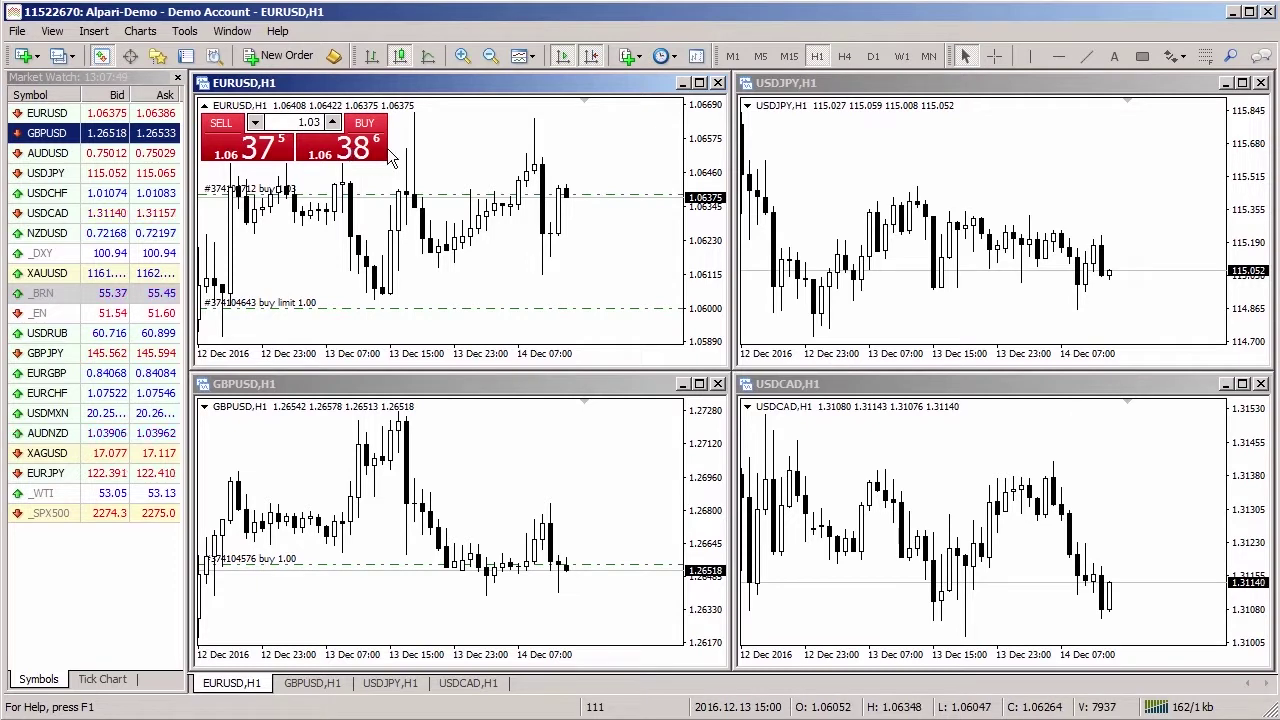
click(186, 56)
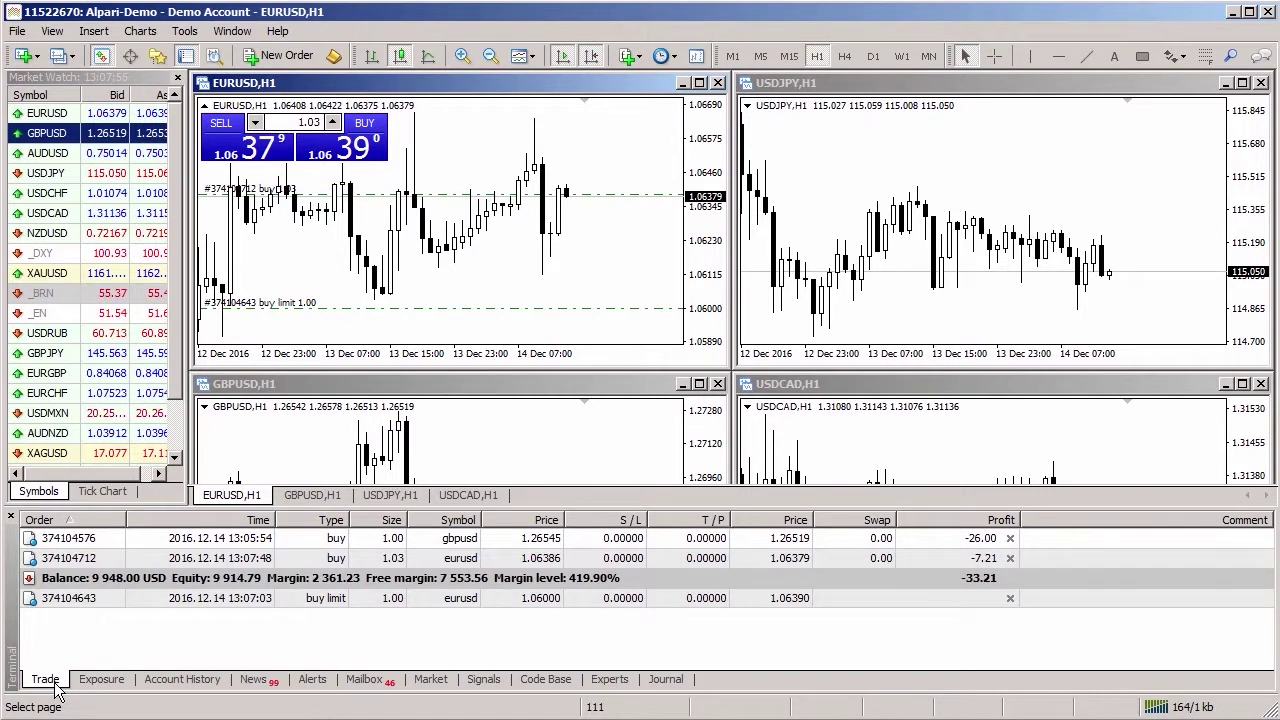
Step: Close the 1.03-lot EURUSD buy from the Terminal Trade list, then select the GBPUSD buy
click(464, 562)
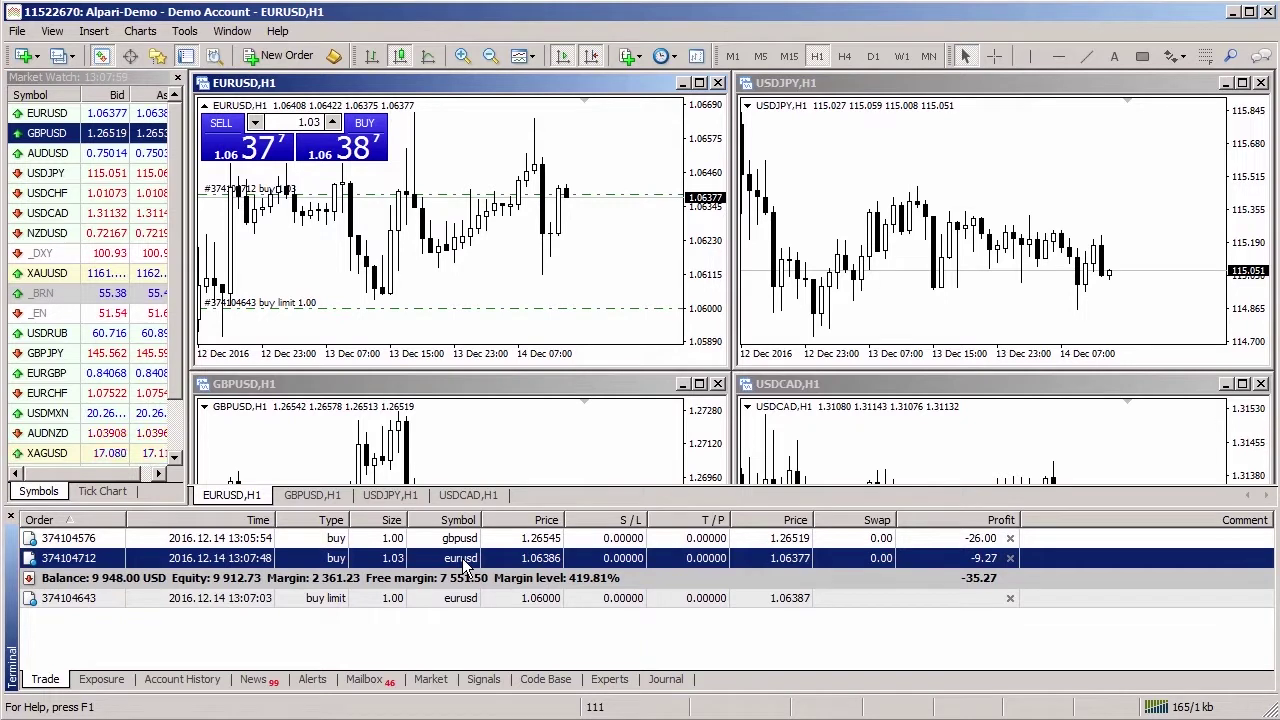
double_click(464, 560)
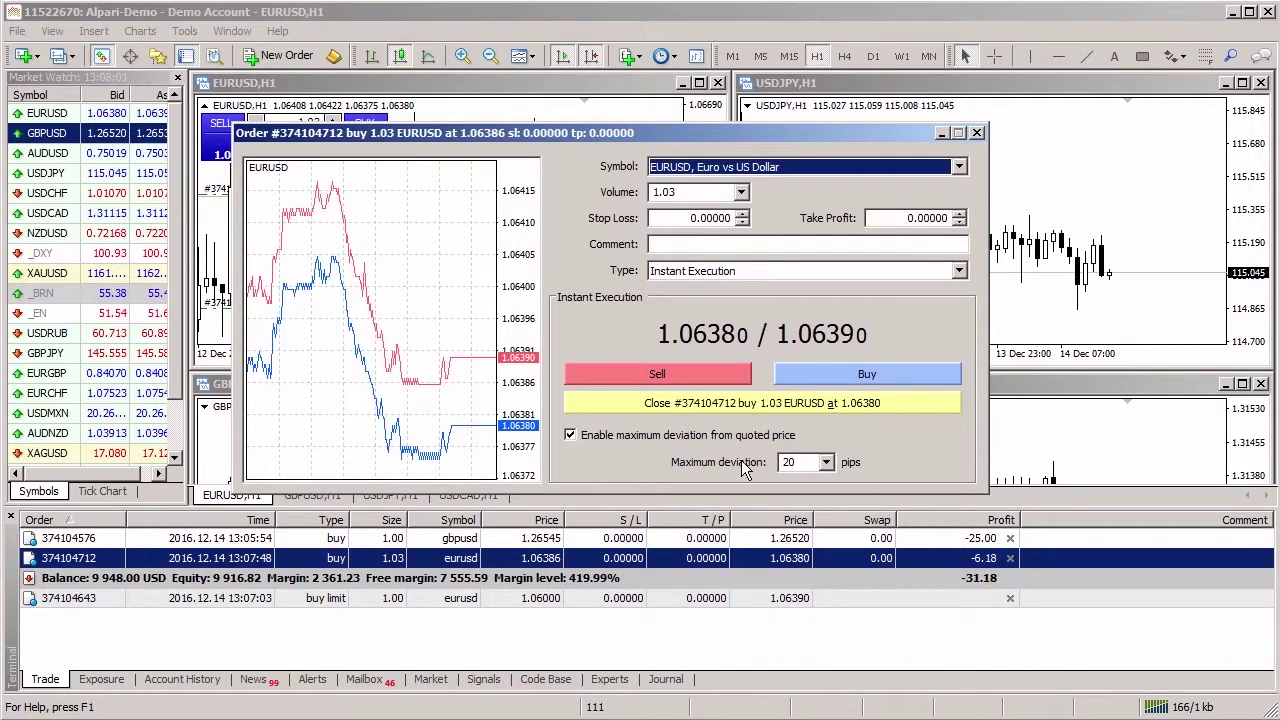
click(766, 403)
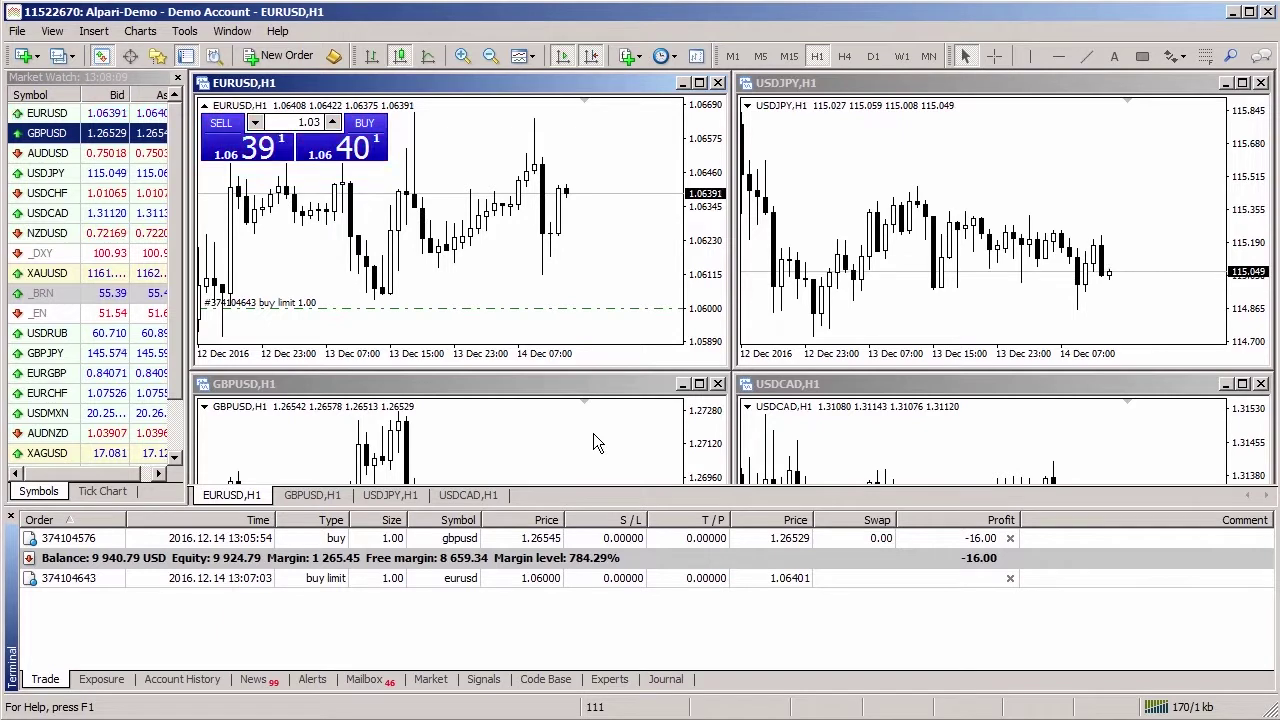
click(522, 540)
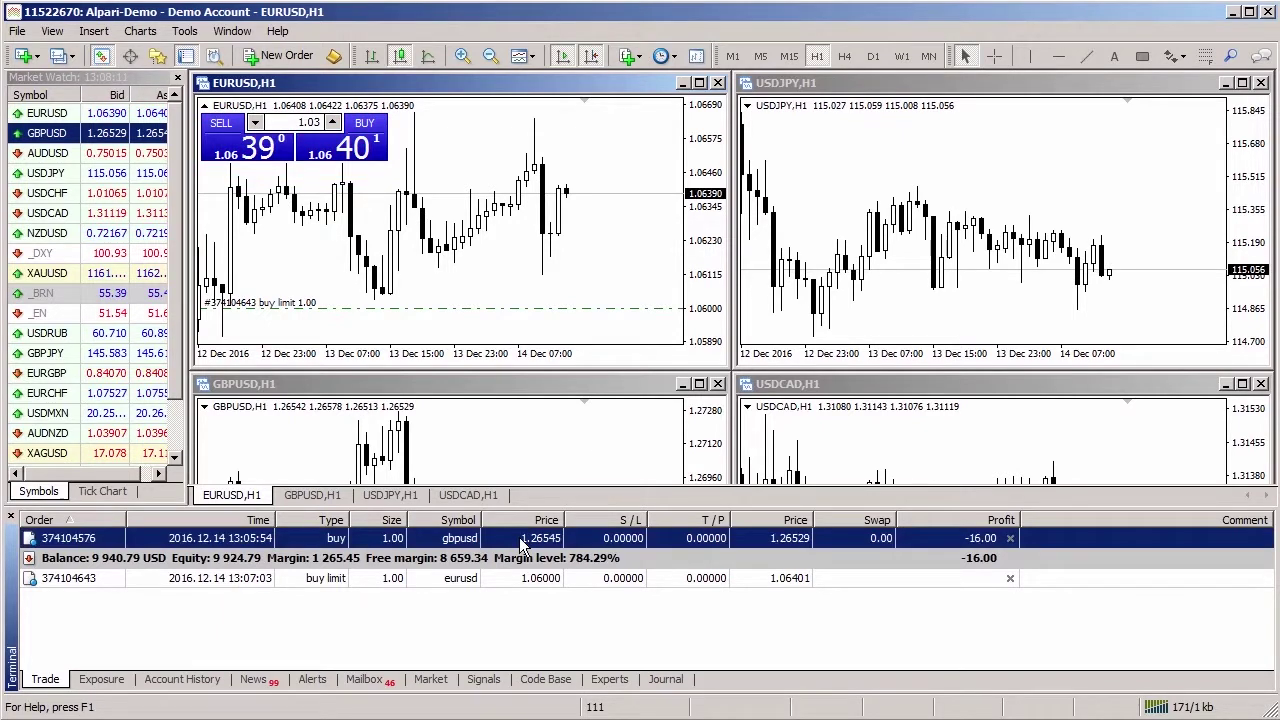